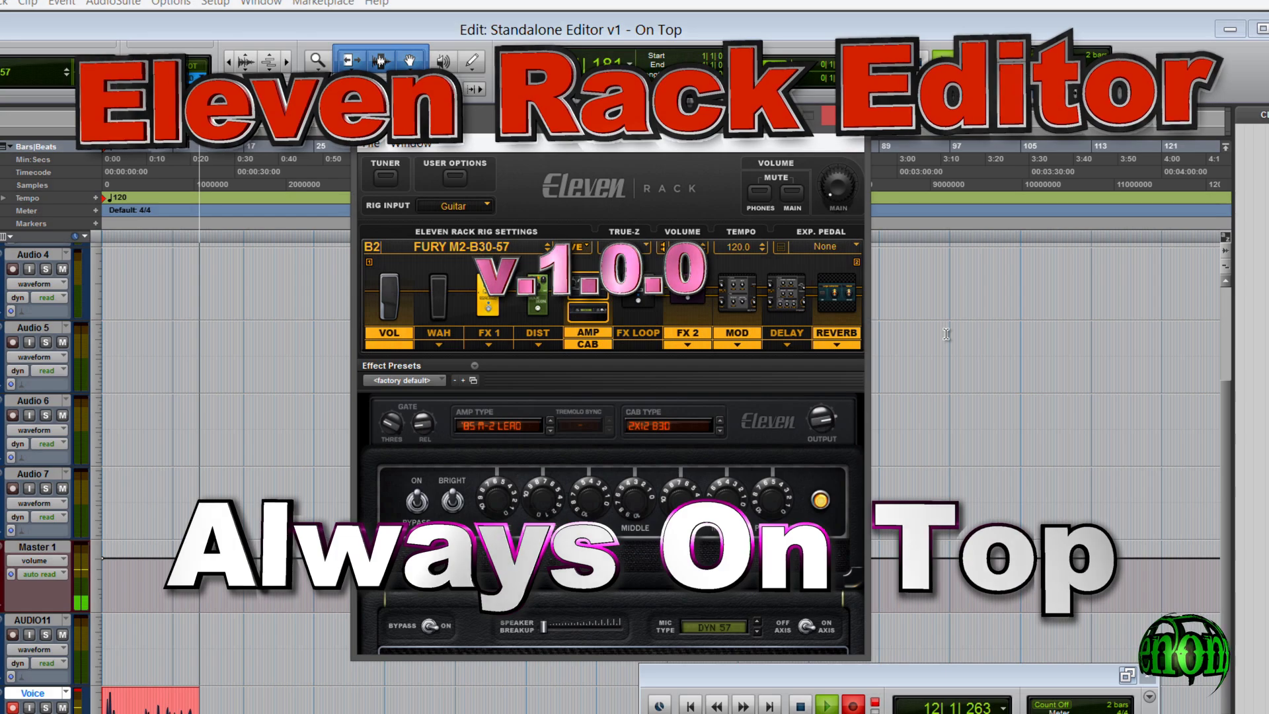
Step: Arrange the Eleven Rack plug-in window and the standalone Eleven Rack Editor side by side over the Edit window
{"action": "left_click", "coordinate": [667, 73]}
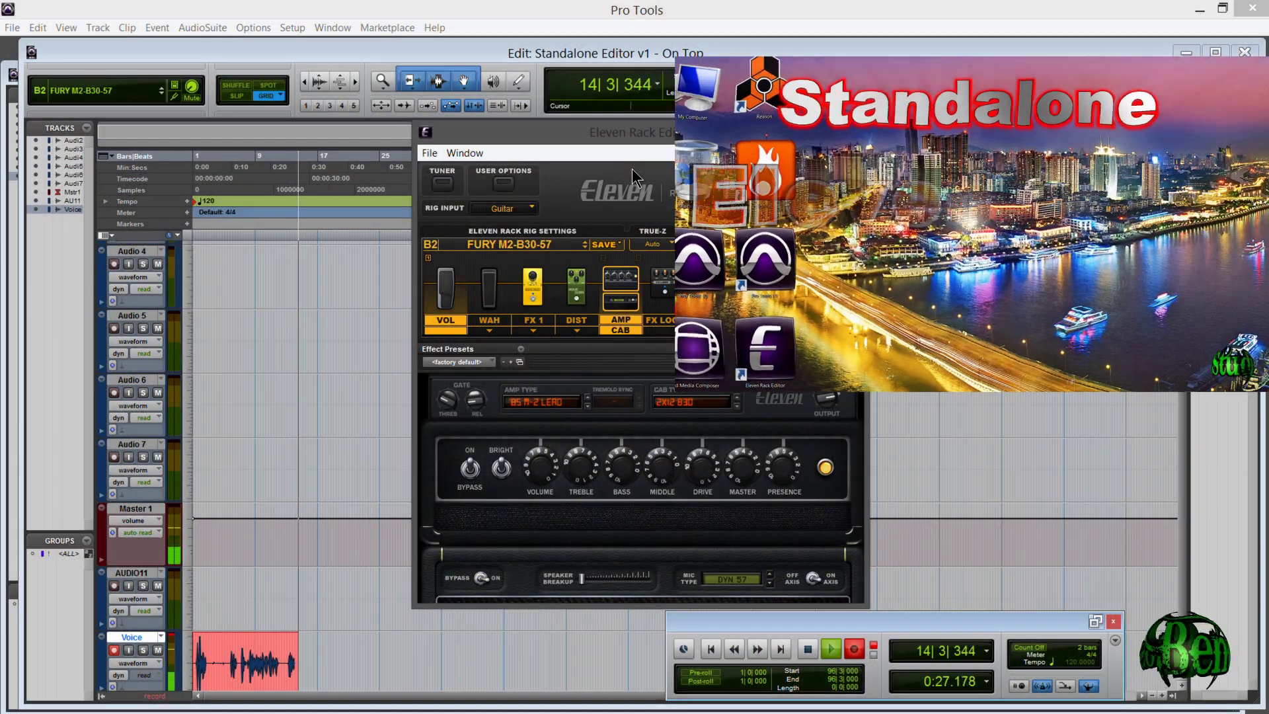
{"action": "left_click_drag", "start_coordinate": [641, 137], "coordinate": [898, 145]}
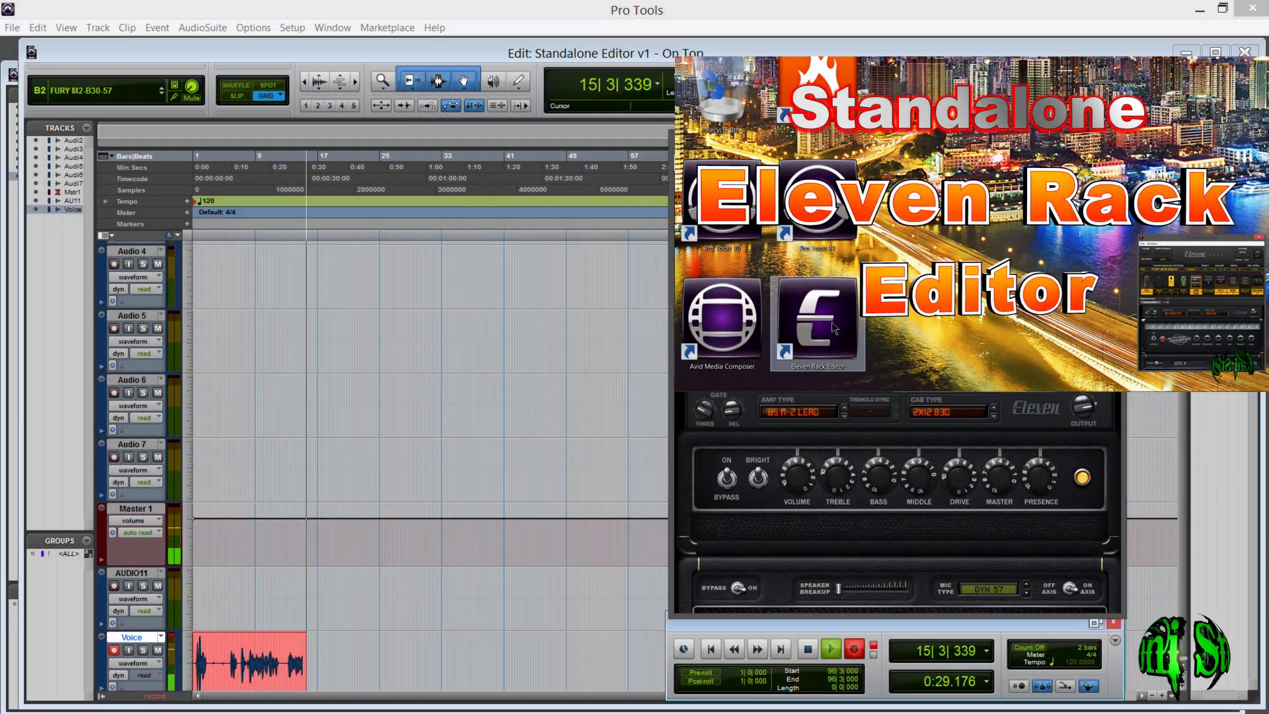
{"action": "left_click", "coordinate": [358, 216]}
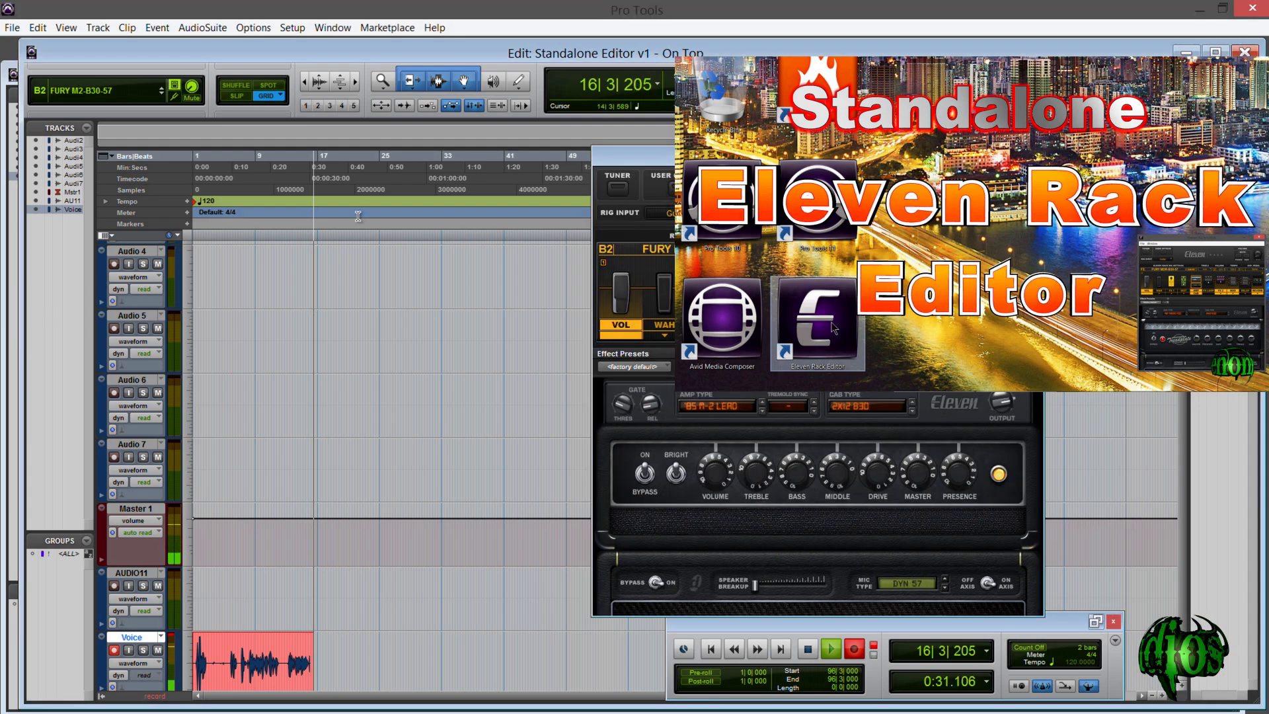
{"action": "left_click_drag", "start_coordinate": [791, 158], "coordinate": [467, 154]}
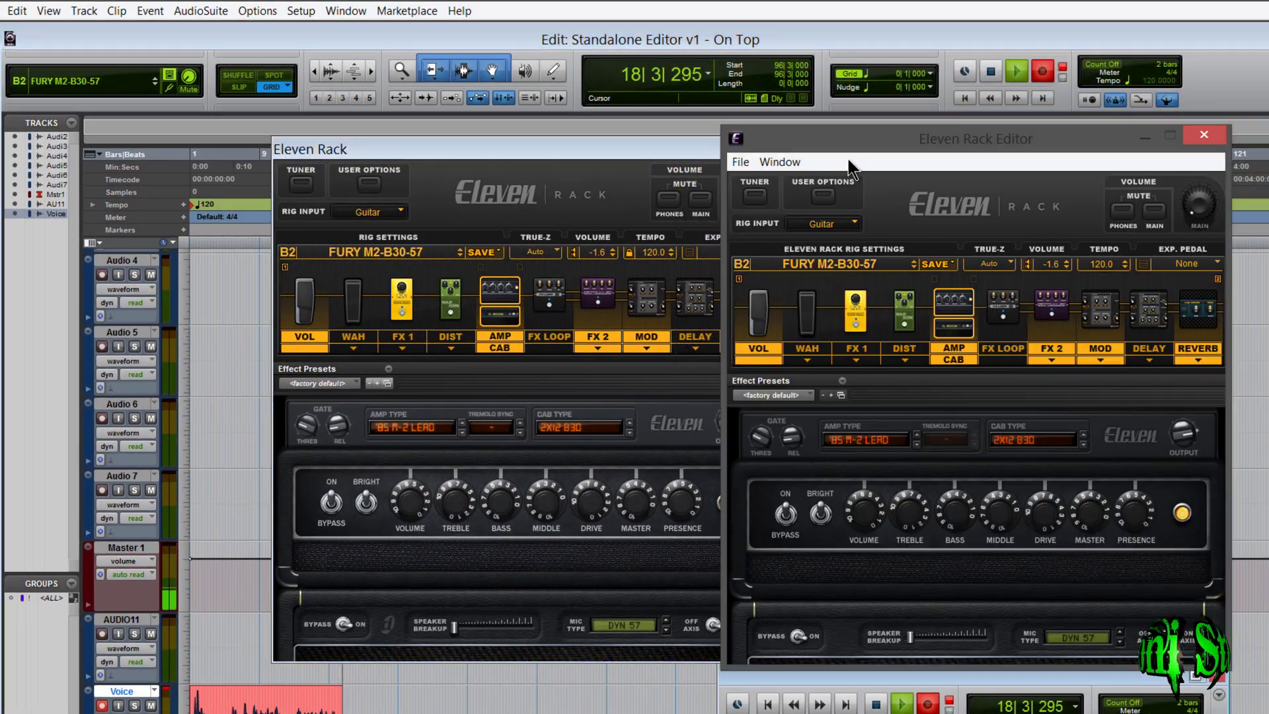
{"action": "left_click_drag", "start_coordinate": [847, 141], "coordinate": [903, 141]}
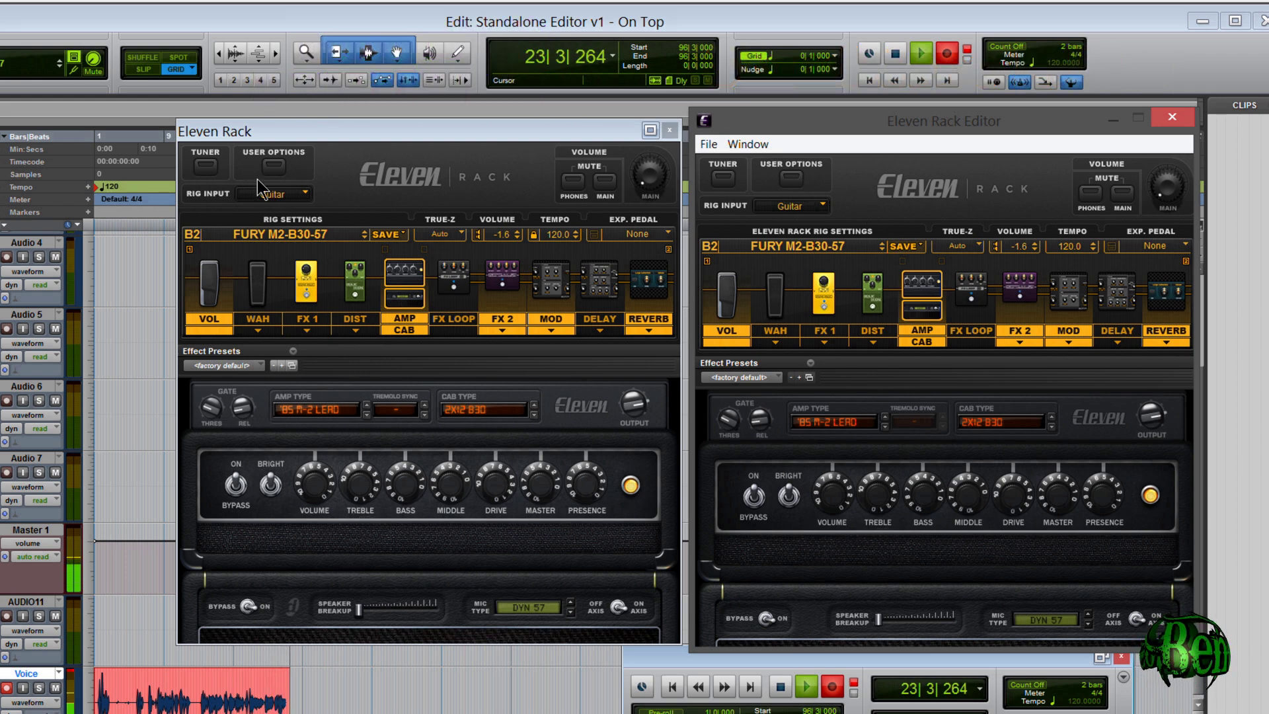
Step: Show the Eleven Rack User Options and view the Embed Eleven Settings From choices for the inputs in I/O Setup
{"action": "left_click", "coordinate": [272, 166]}
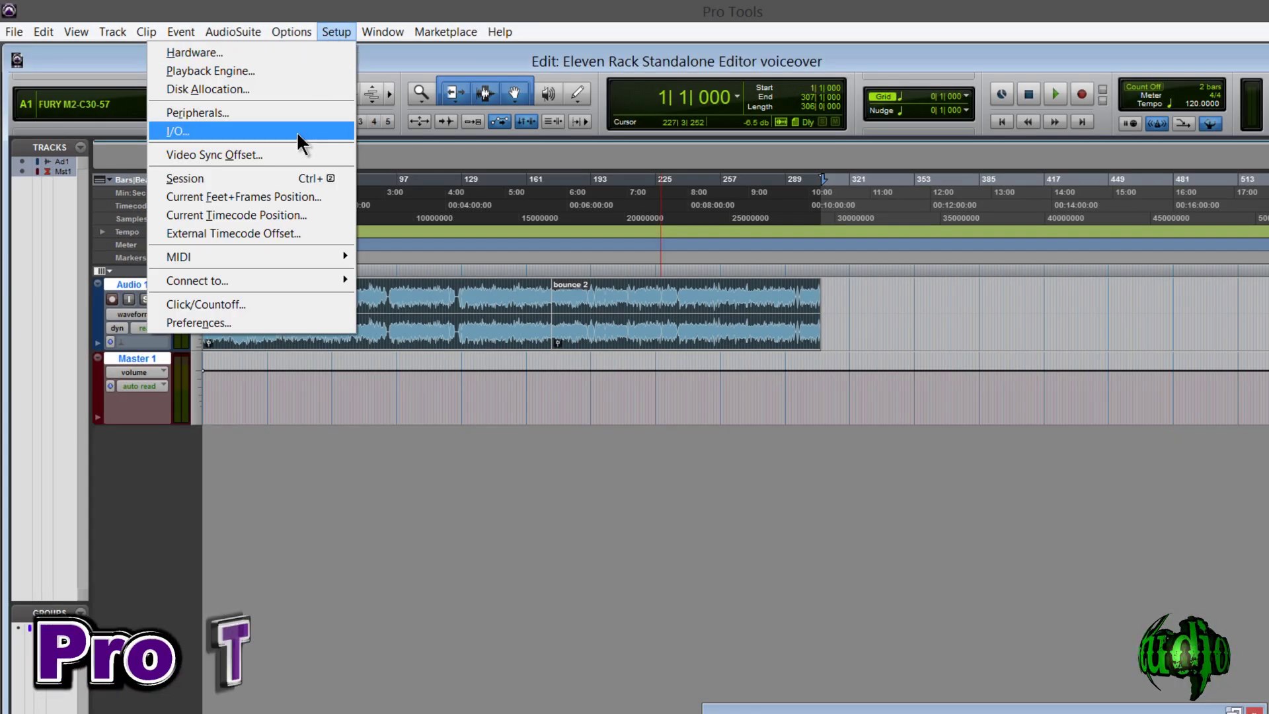
{"action": "left_click", "coordinate": [301, 131]}
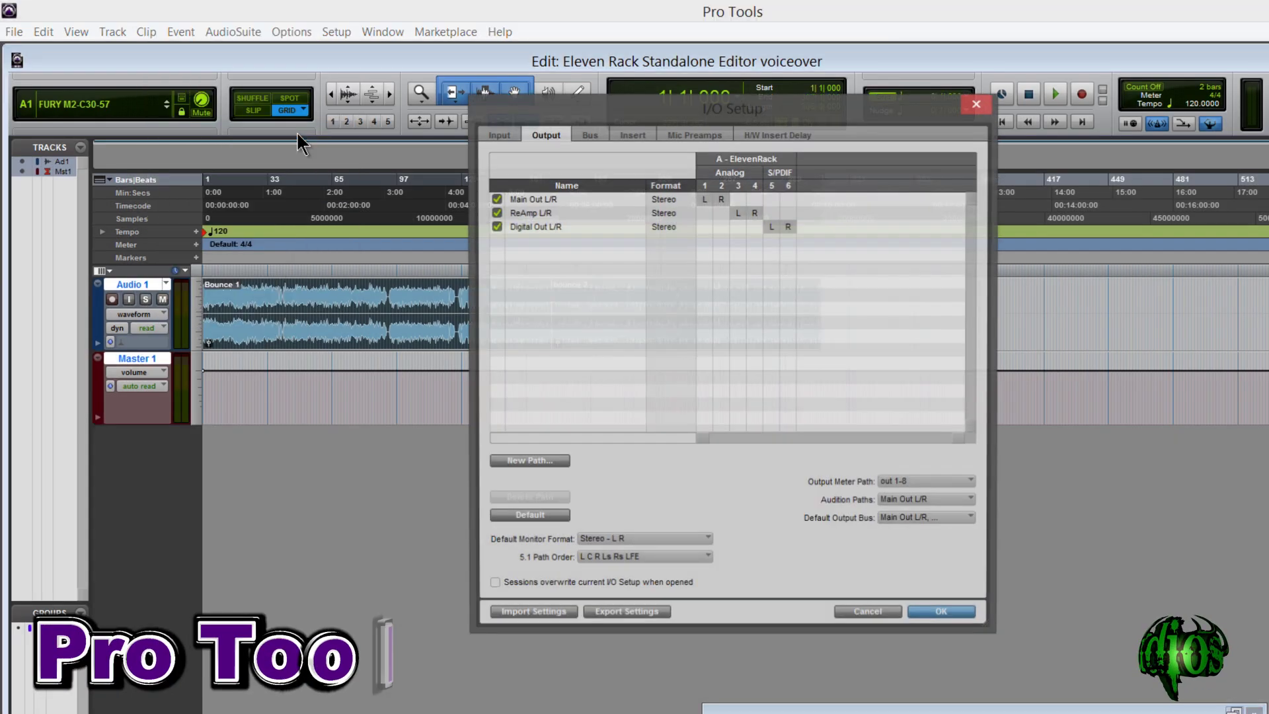
{"action": "left_click", "coordinate": [501, 134]}
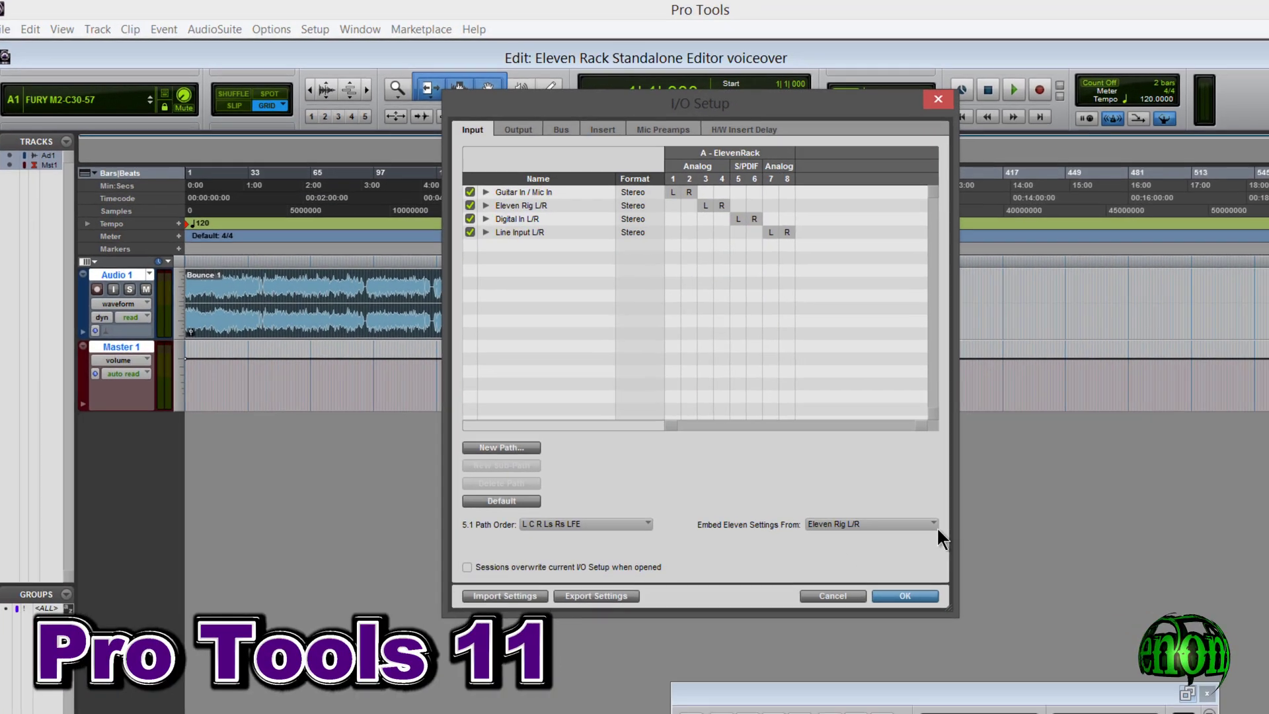
{"action": "left_click", "coordinate": [957, 541]}
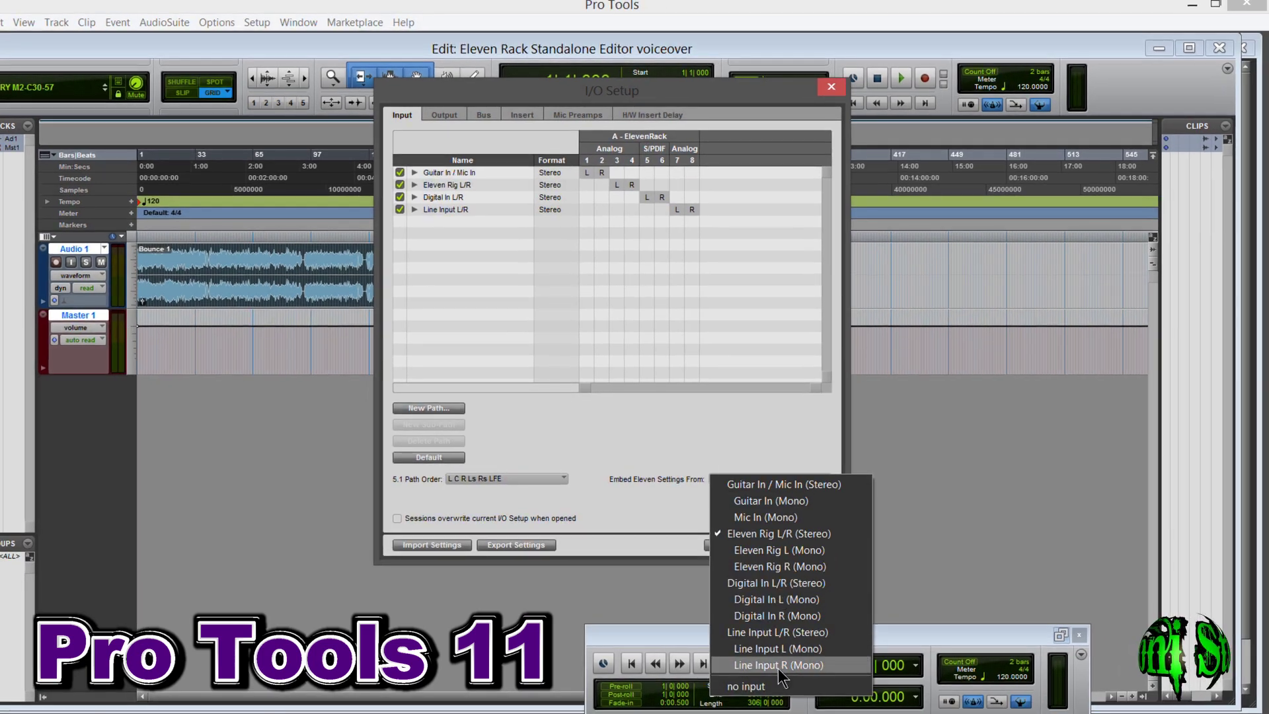
{"action": "left_click", "coordinate": [740, 436]}
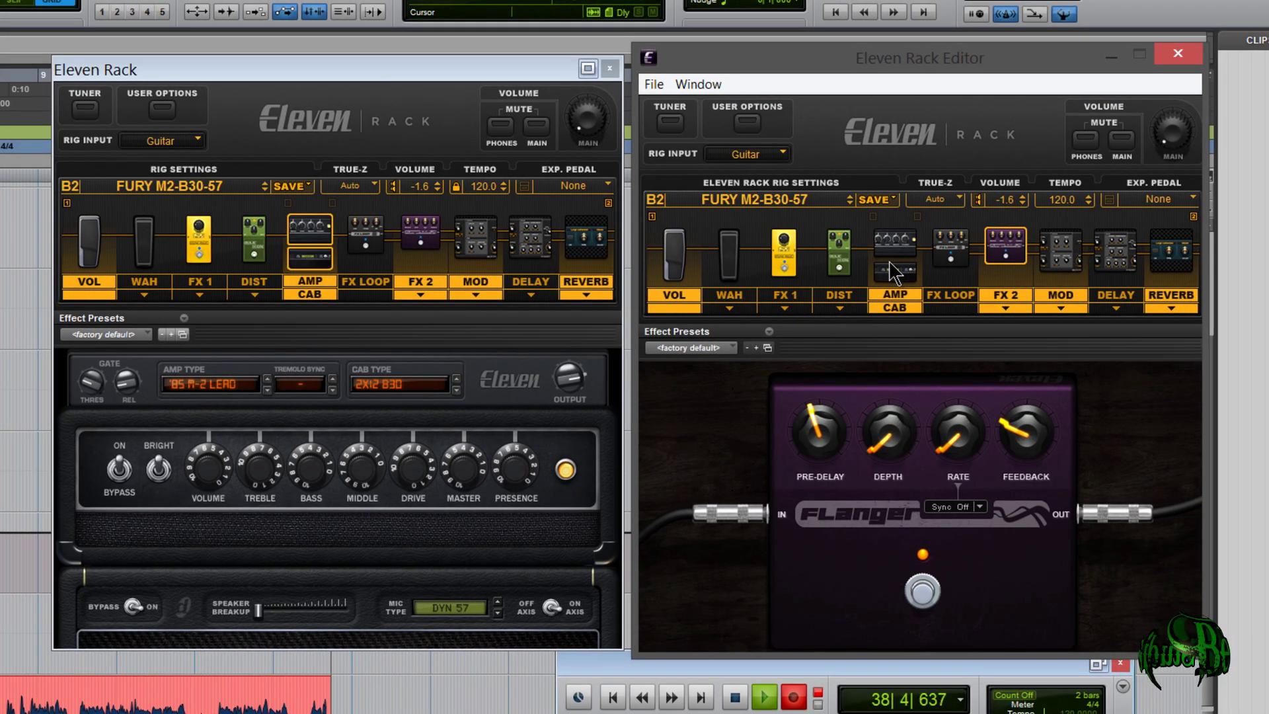
Step: Show the amp and the rig save options in the standalone editor, and return to the FX 2 flanger
{"action": "left_click", "coordinate": [893, 271]}
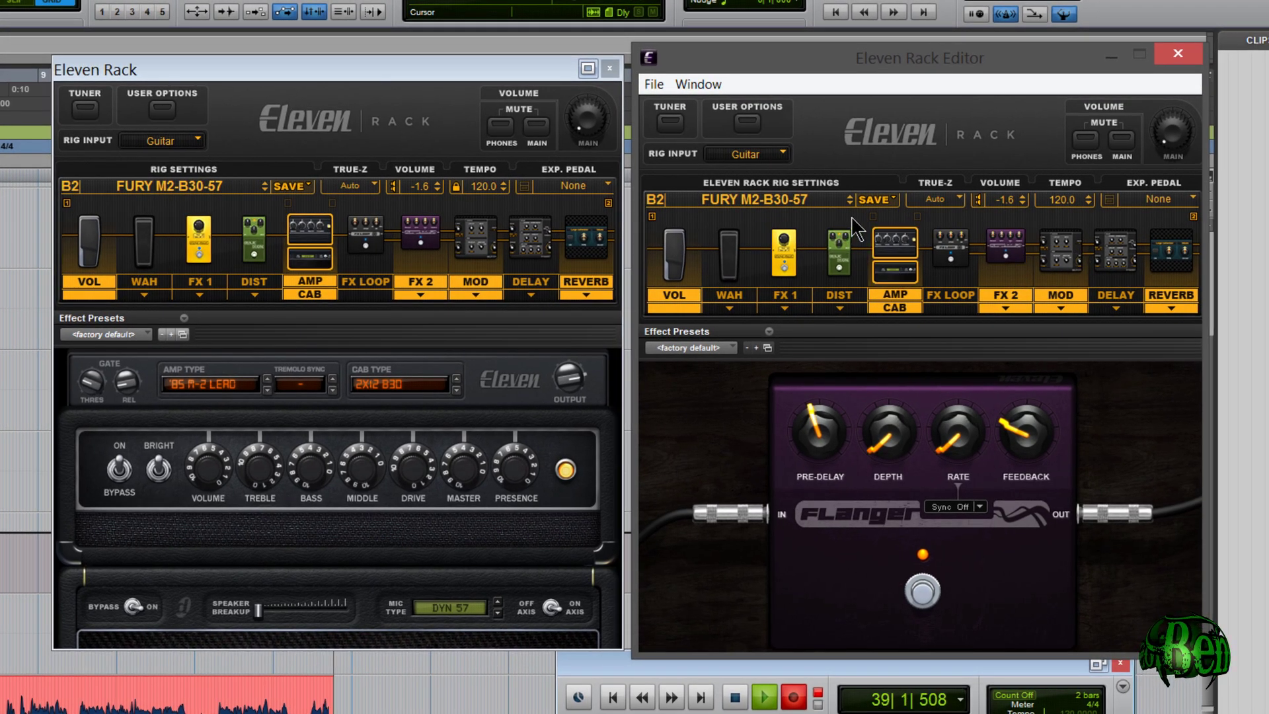
{"action": "left_click", "coordinate": [872, 200]}
{"action": "left_click", "coordinate": [915, 121]}
{"action": "left_click", "coordinate": [1006, 246]}
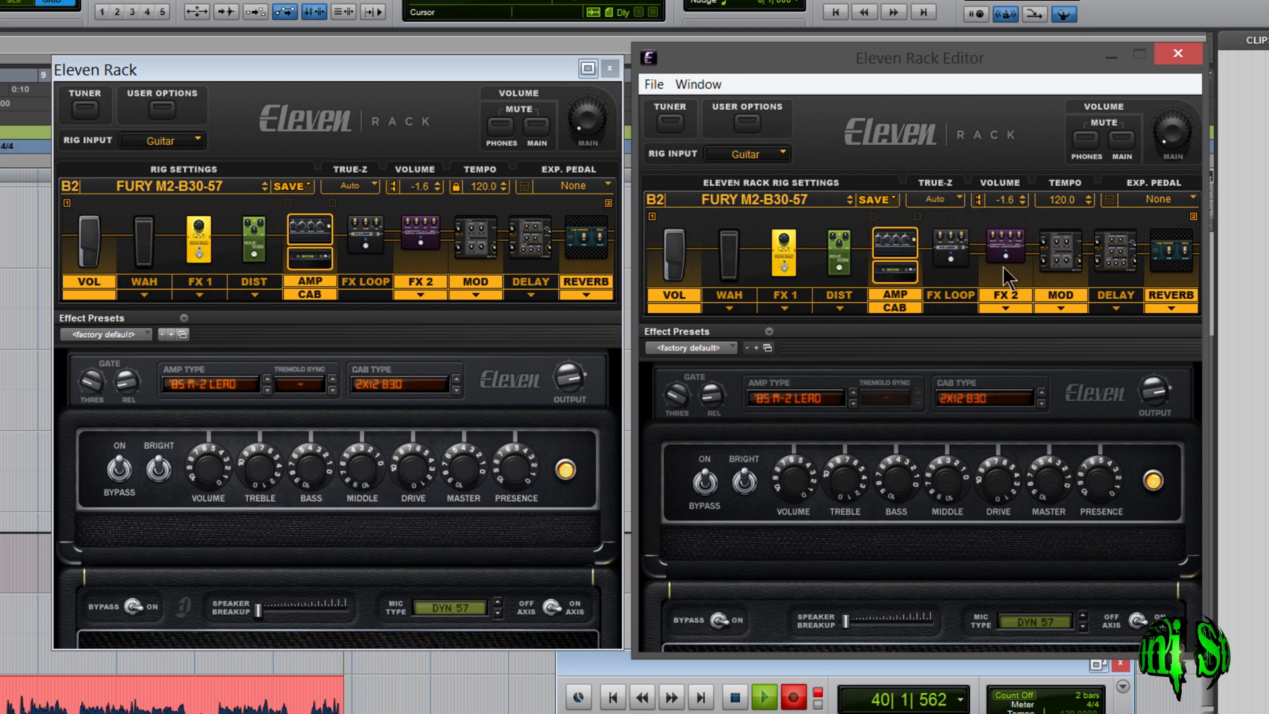
Step: View the plug-in settings save location options in the flanger's Settings Preferences, and return to the amp and cab view
{"action": "left_click", "coordinate": [769, 331]}
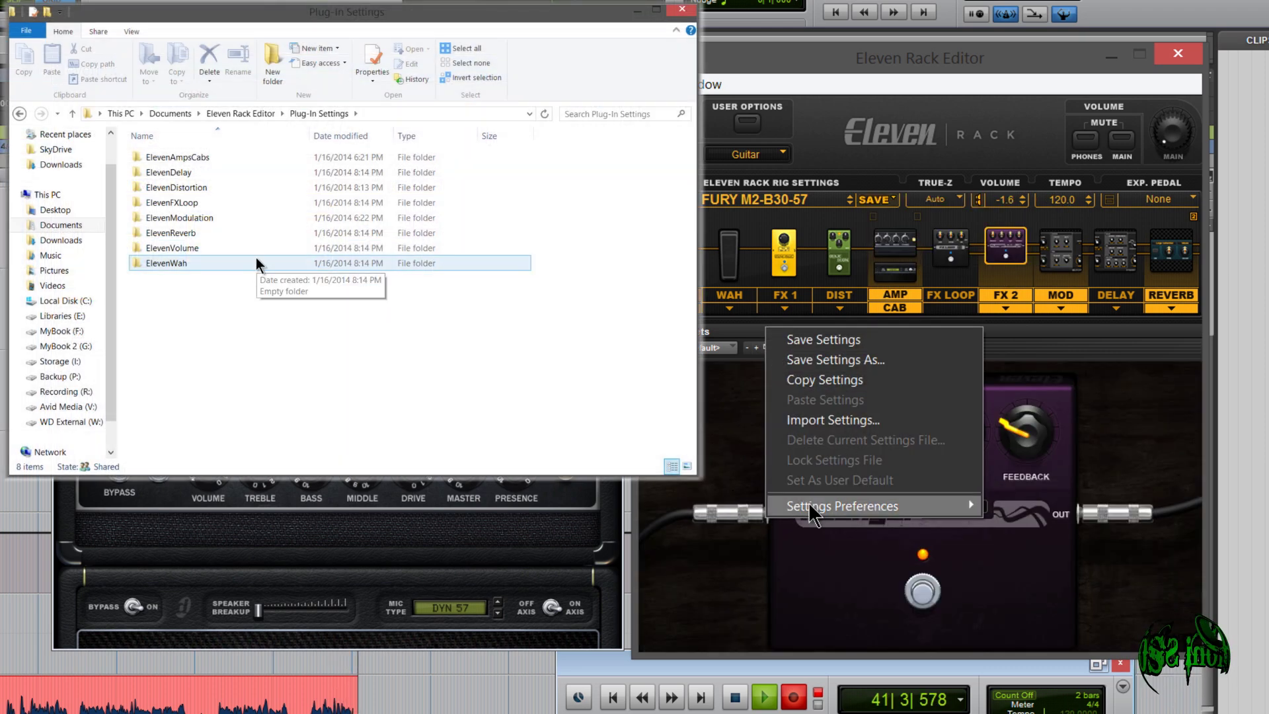
{"action": "mouse_move", "coordinate": [809, 509]}
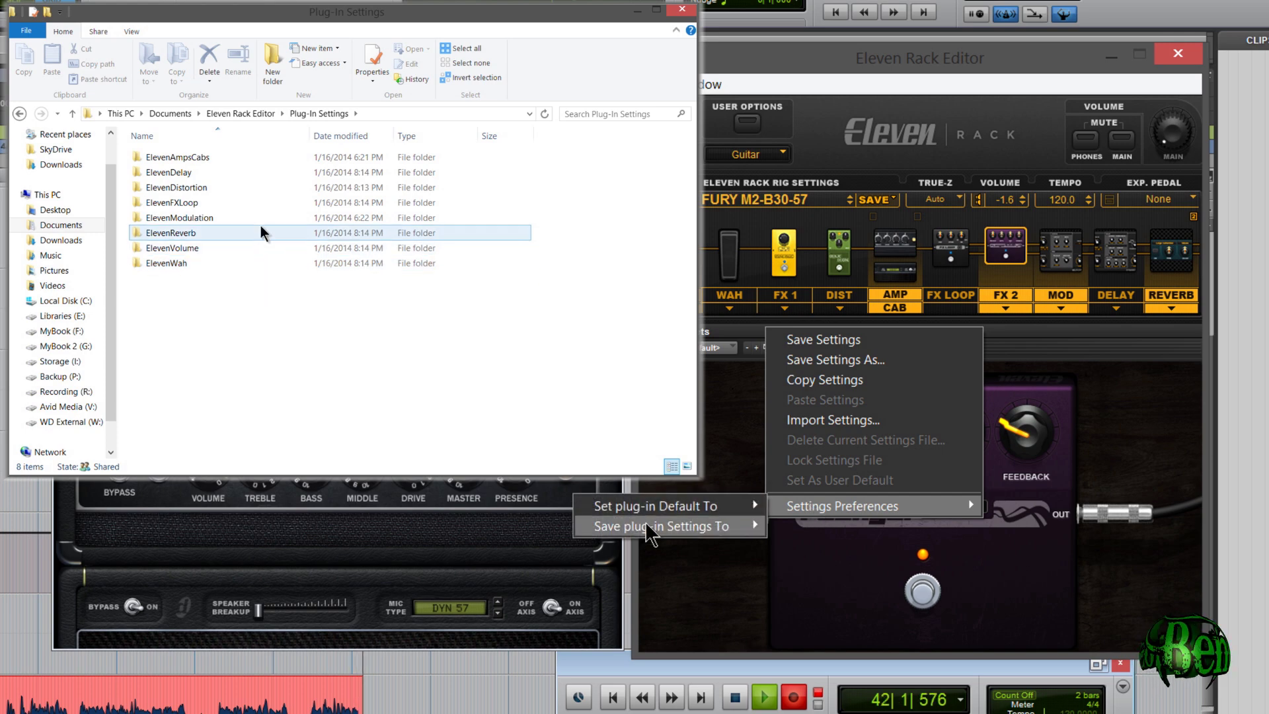
{"action": "mouse_move", "coordinate": [605, 526]}
{"action": "left_click", "coordinate": [735, 459]}
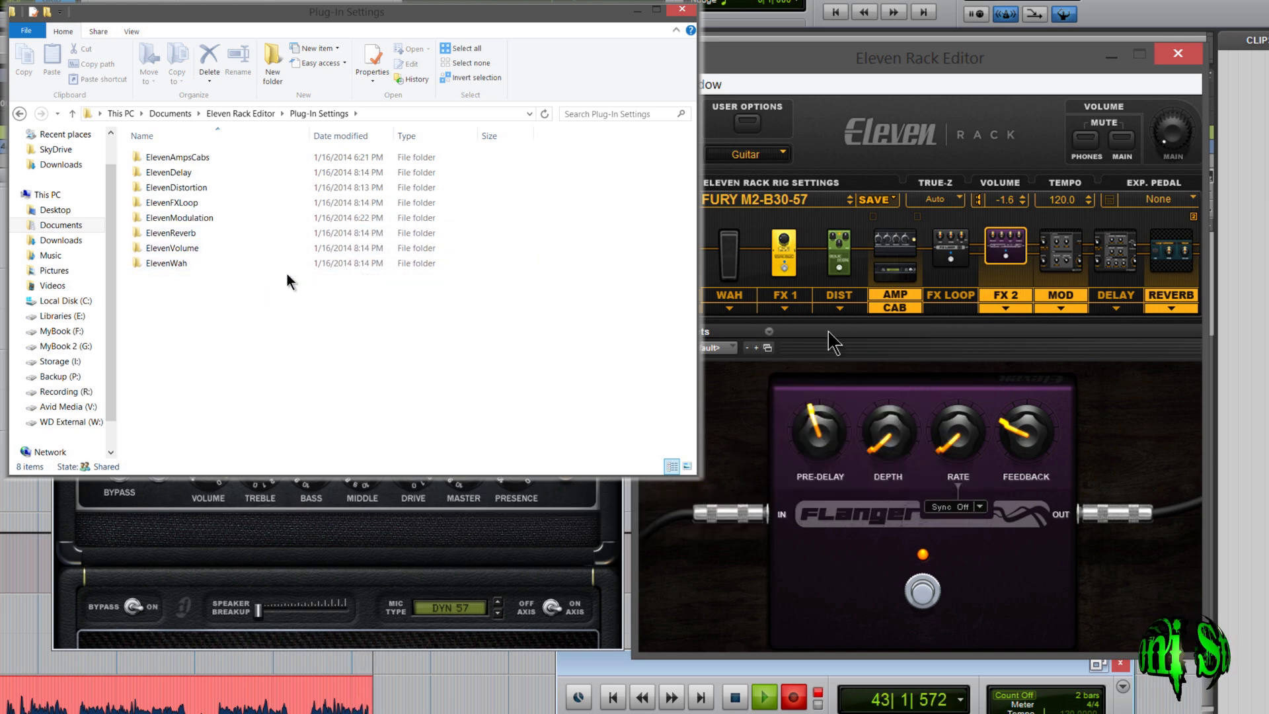
{"action": "left_click", "coordinate": [892, 251]}
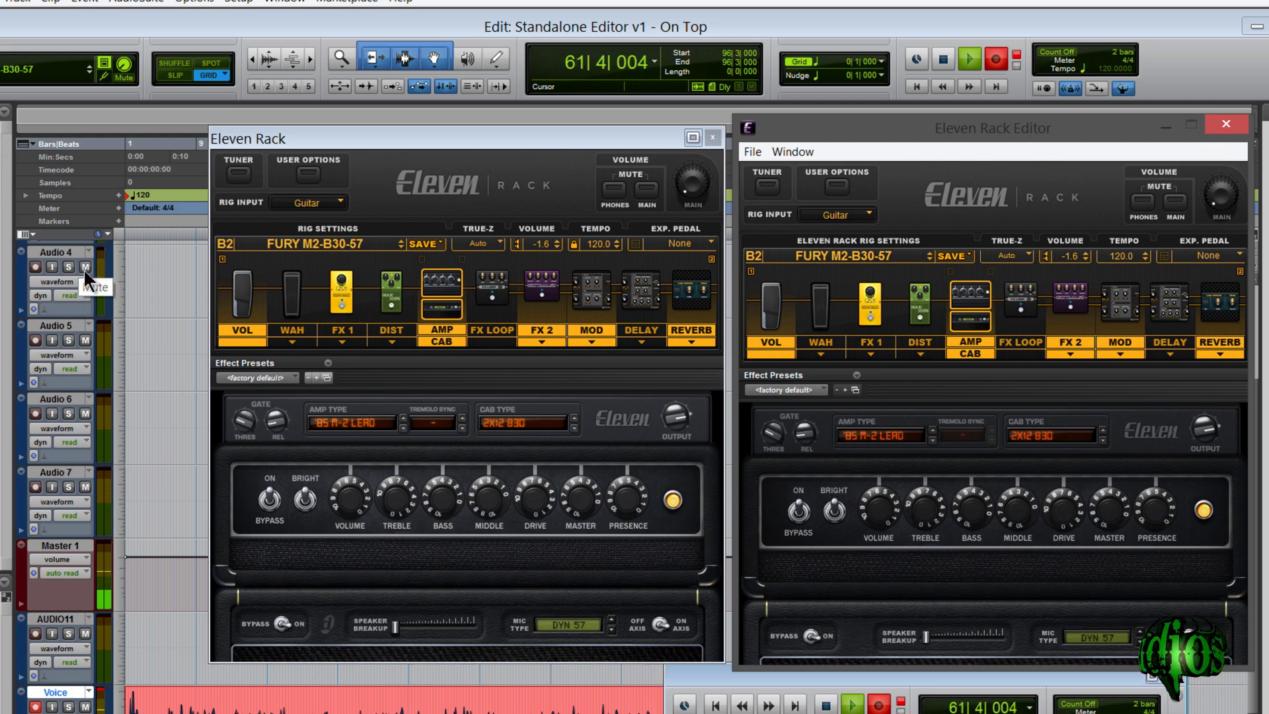
Step: Mute the Audio 4 track and shift the Eleven Rack plug-in window slightly
{"action": "left_click", "coordinate": [86, 267]}
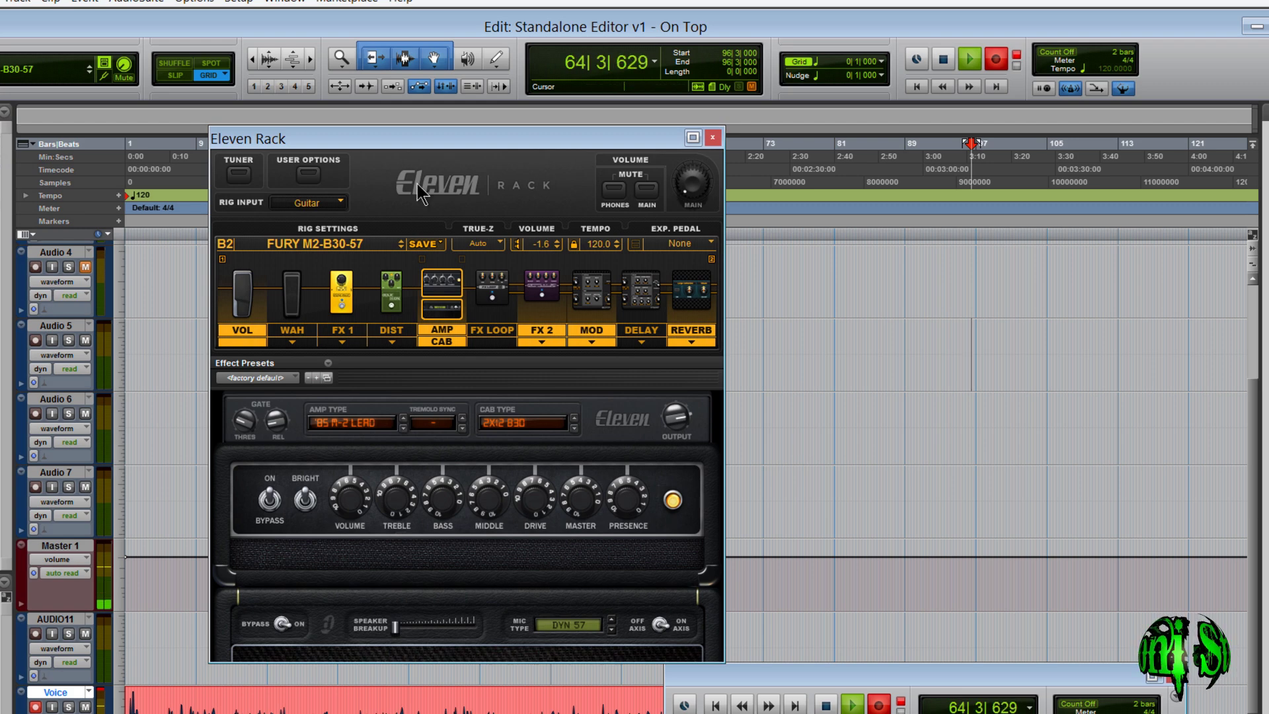
{"action": "mouse_move", "coordinate": [412, 136]}
{"action": "left_mouse_down"}
{"action": "mouse_move", "coordinate": [383, 129]}
{"action": "mouse_move", "coordinate": [403, 128]}
{"action": "left_mouse_up"}
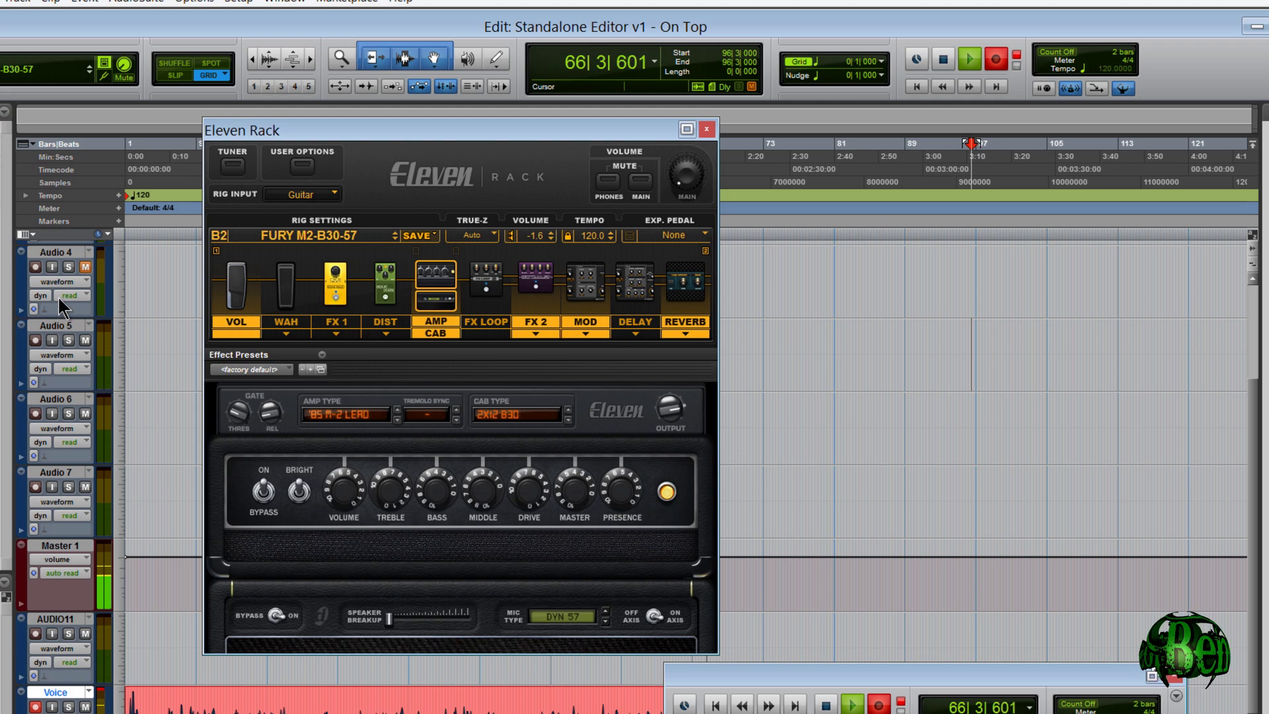
{"action": "left_click", "coordinate": [86, 267]}
{"action": "left_click", "coordinate": [85, 267]}
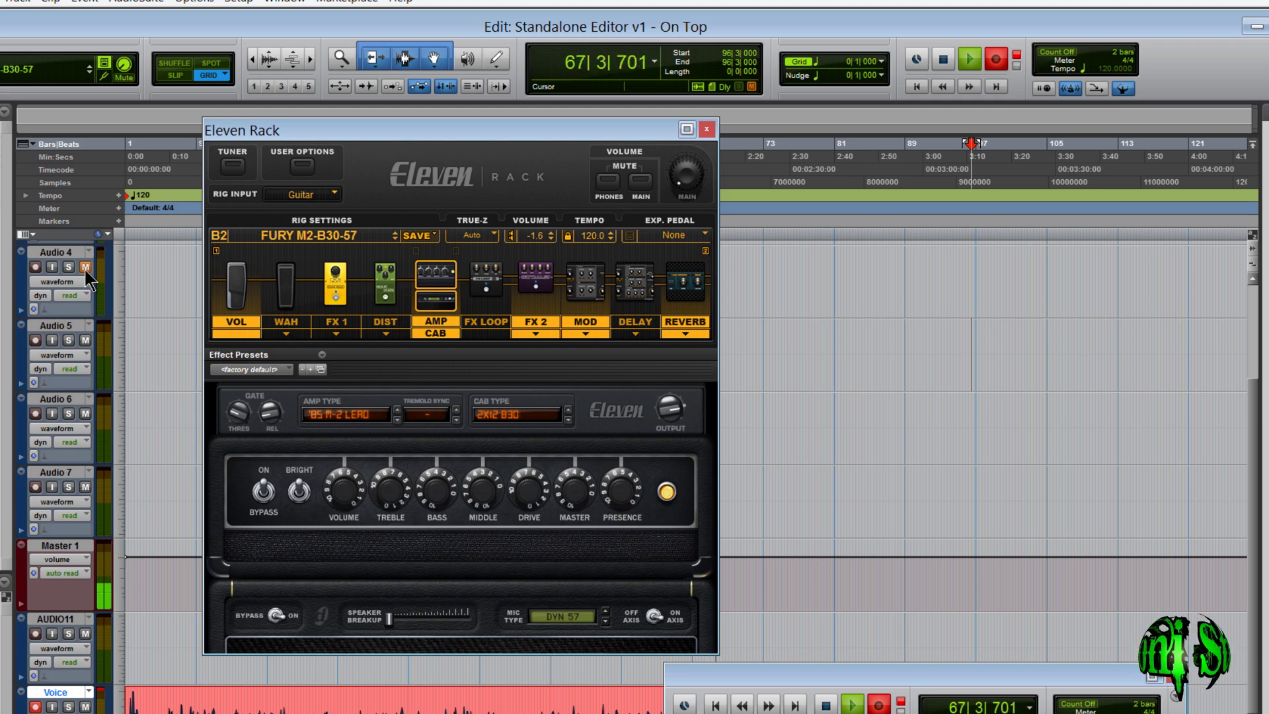
Step: Switch to the Mix window, move the Eleven Rack plug-in window aside and close it
{"action": "key", "text": "ctrl+equal"}
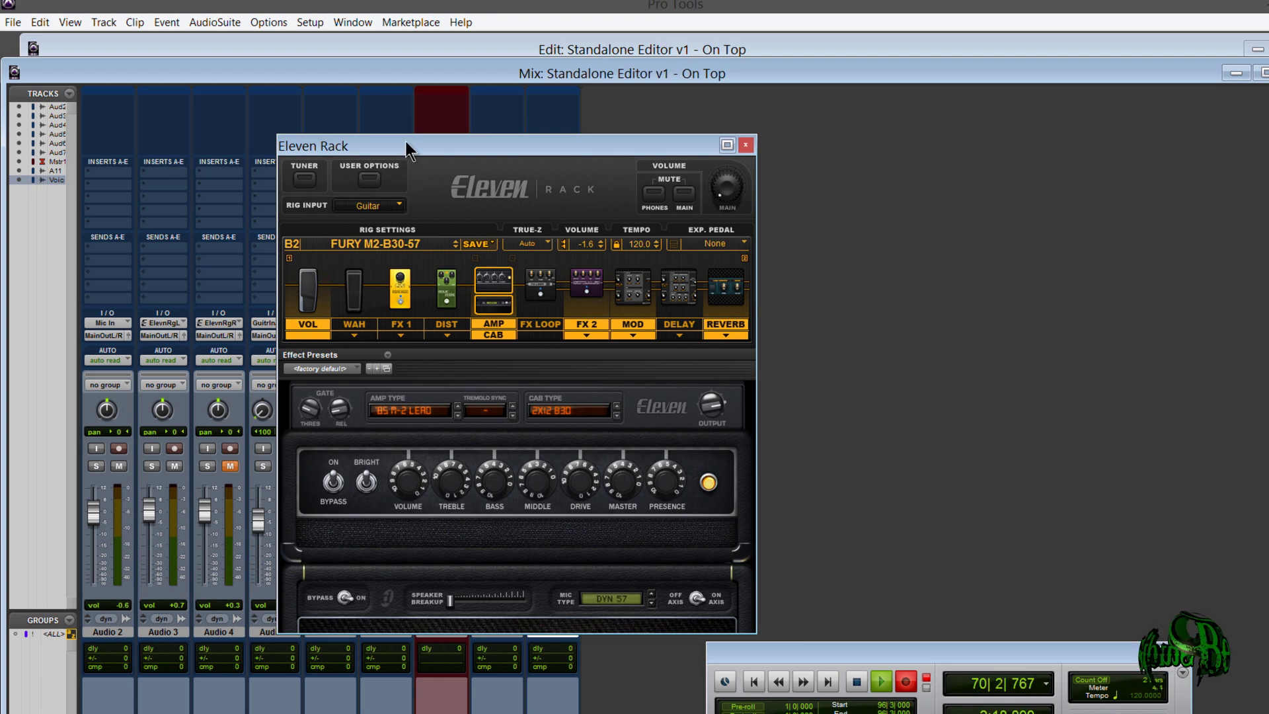
{"action": "left_click_drag", "start_coordinate": [406, 141], "coordinate": [460, 141]}
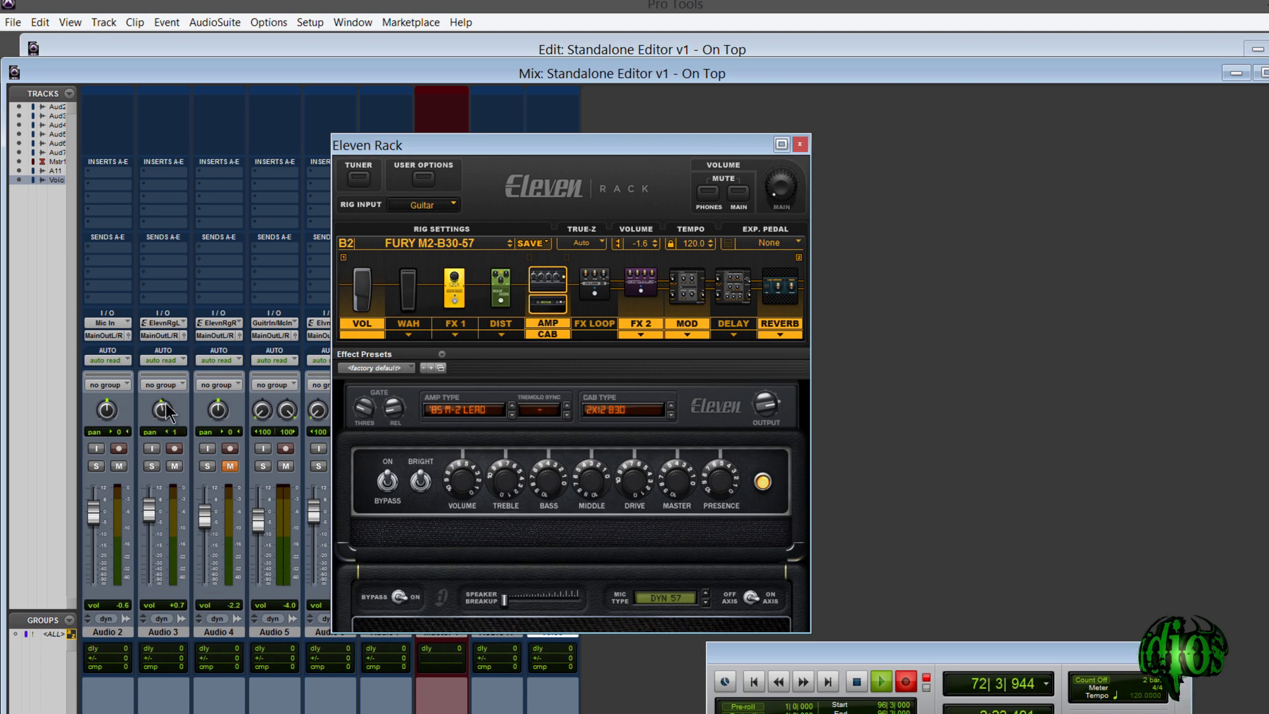
{"action": "left_click", "coordinate": [800, 144]}
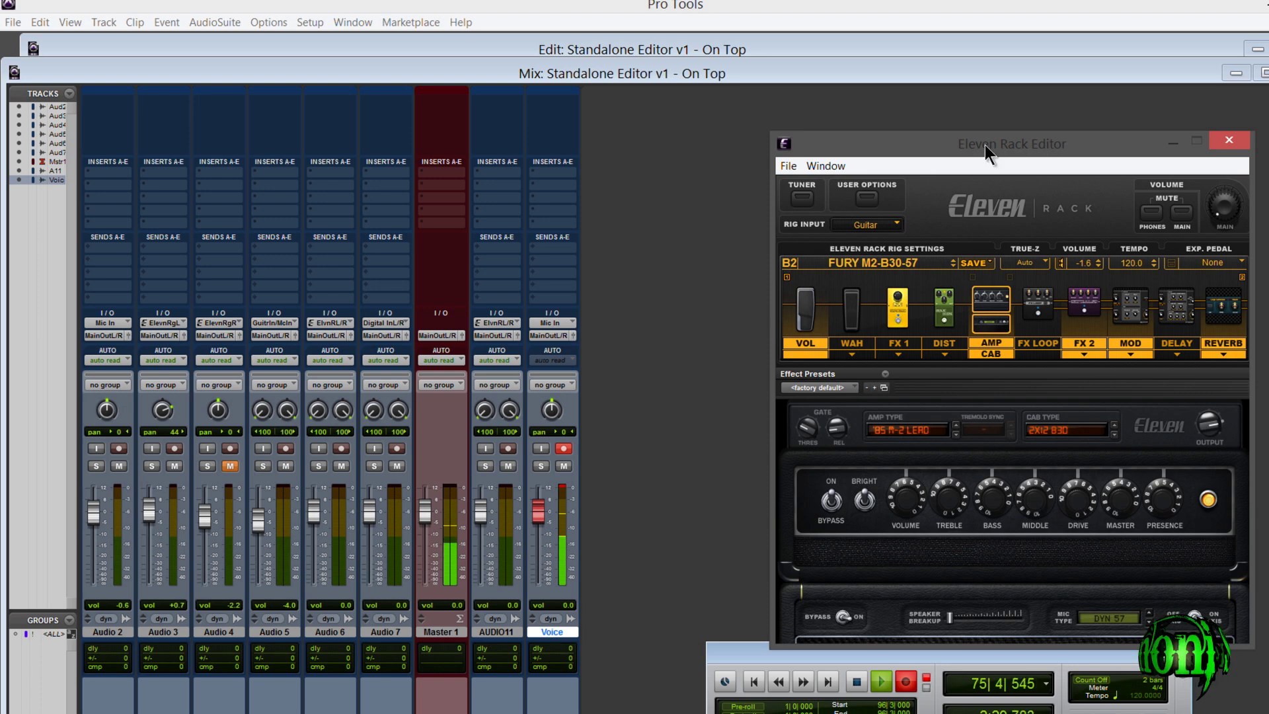
Step: Place the standalone Eleven Rack Editor over the Mix window and view its About information
{"action": "left_click_drag", "start_coordinate": [985, 144], "coordinate": [714, 134]}
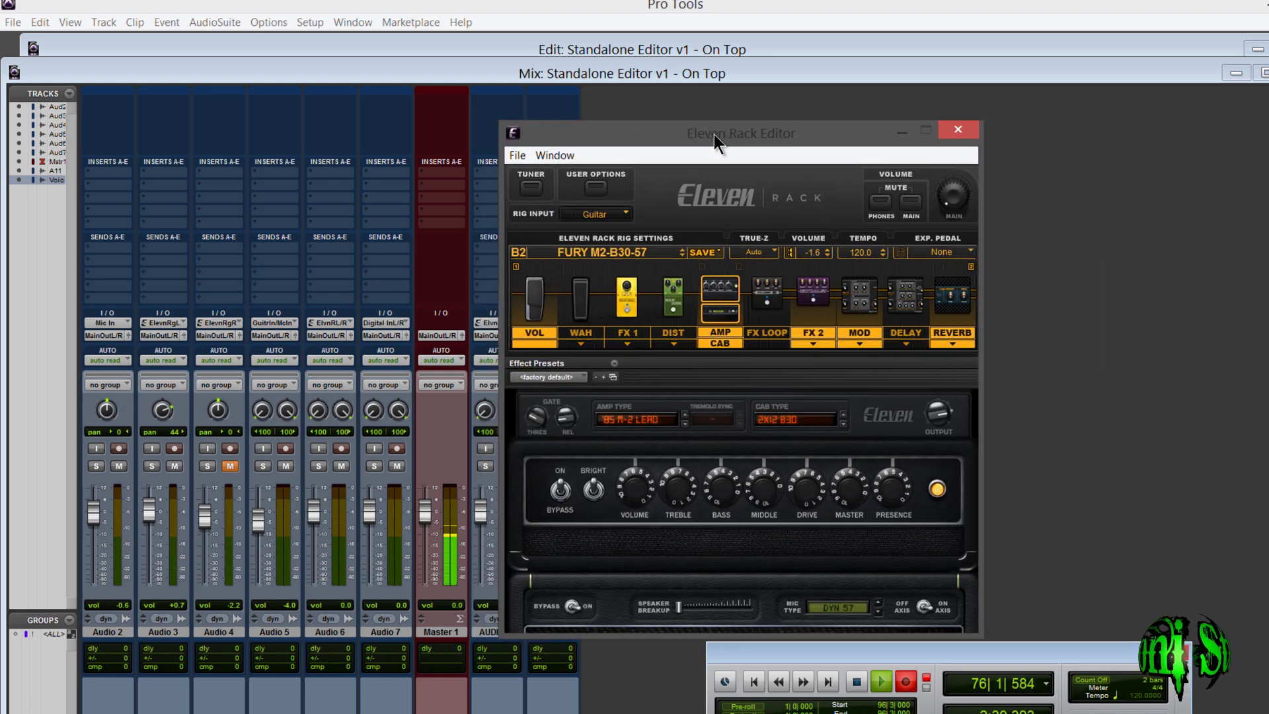
{"action": "left_click", "coordinate": [532, 152]}
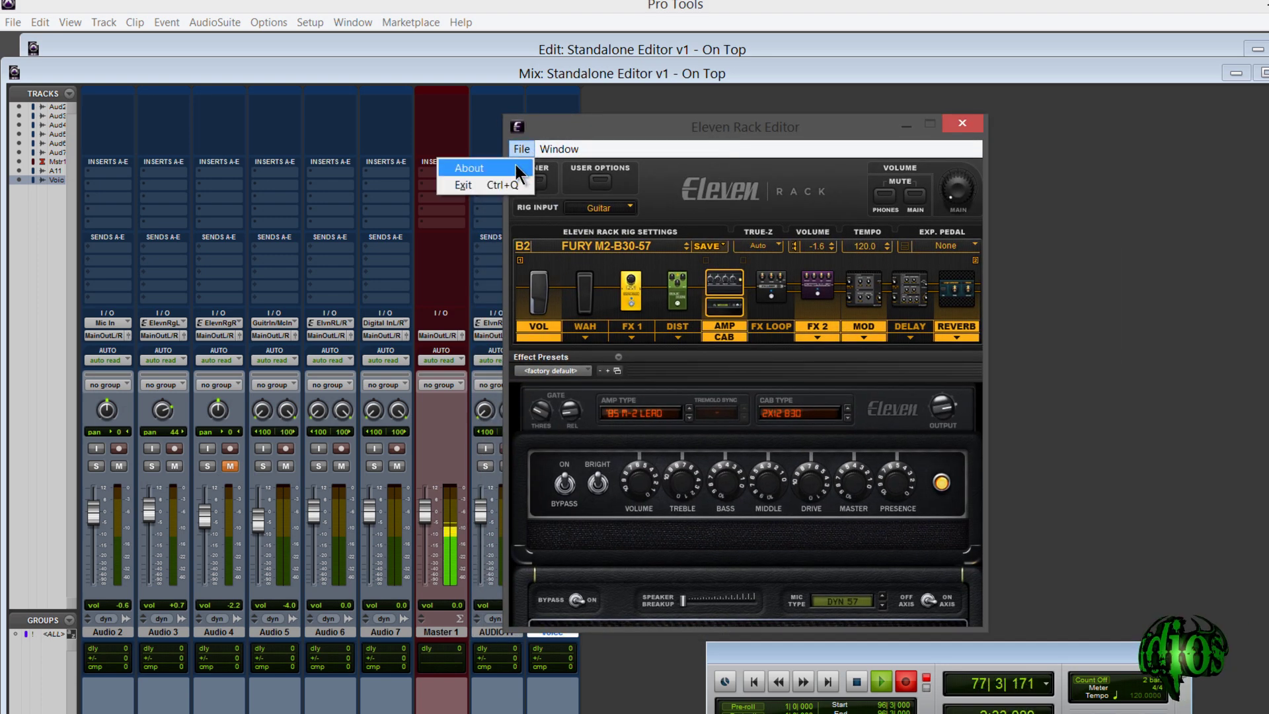
{"action": "left_click", "coordinate": [515, 164]}
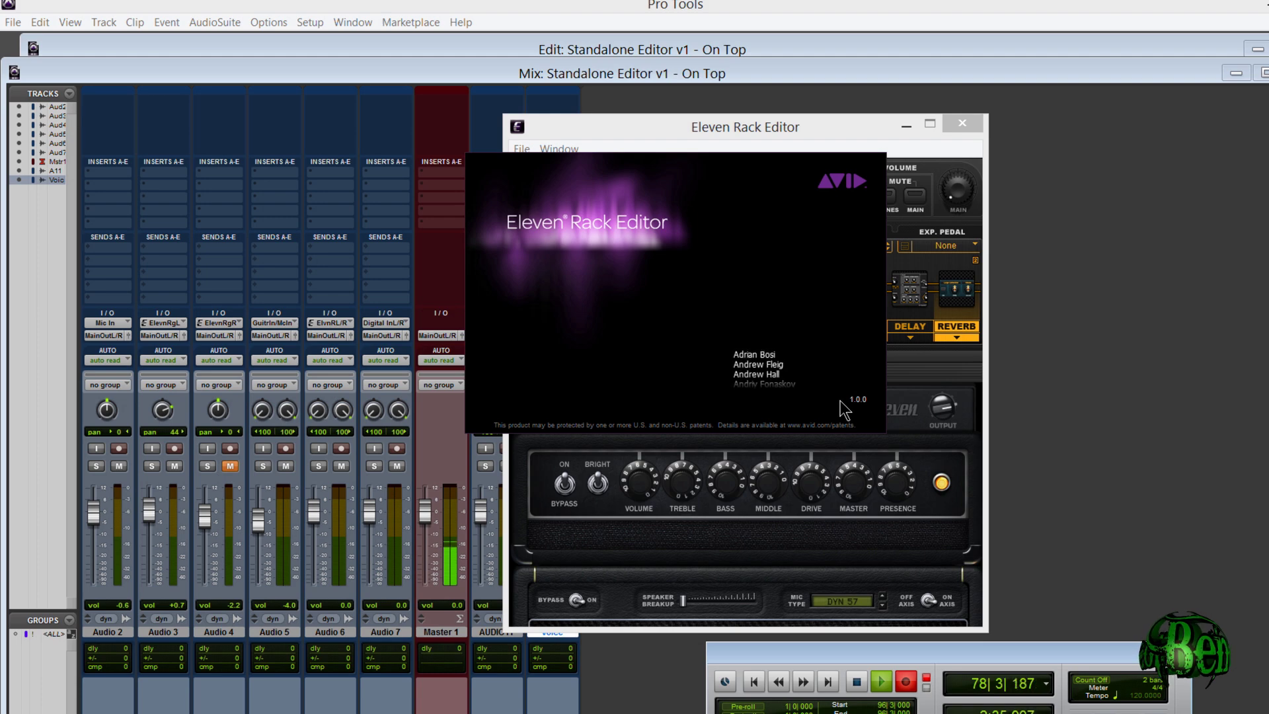
{"action": "left_click", "coordinate": [783, 223]}
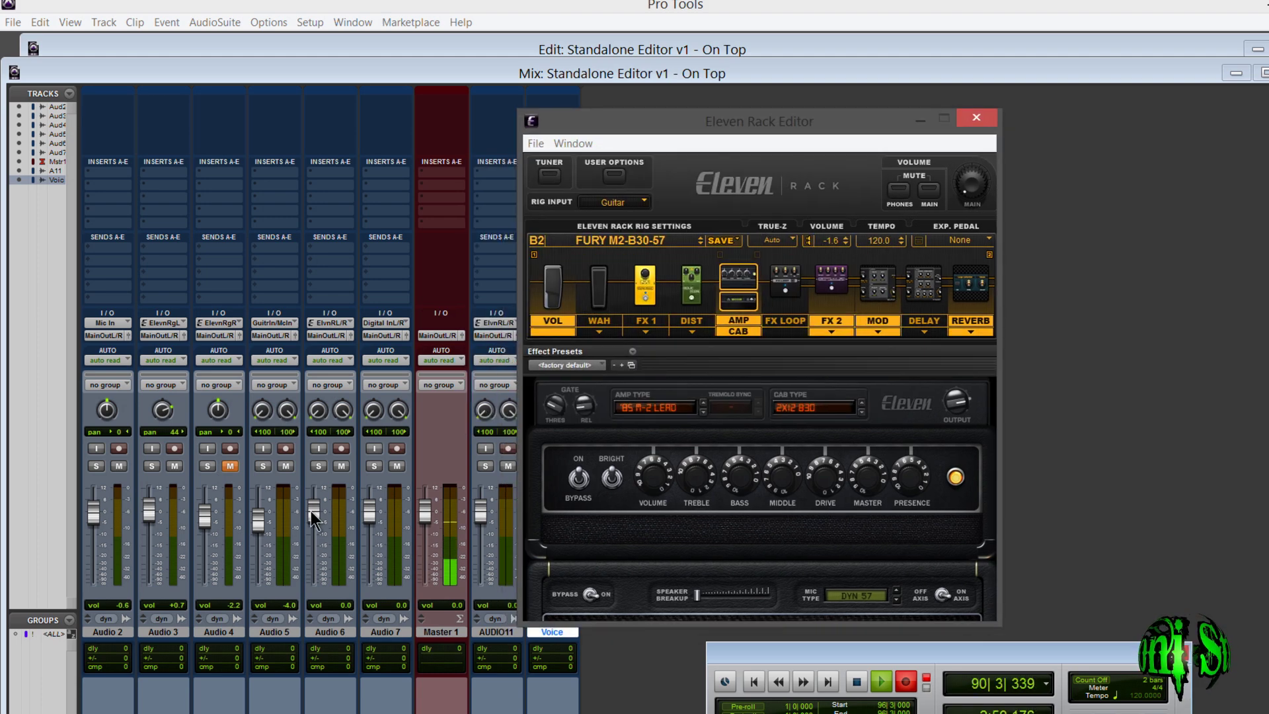
Step: Adjust the Audio 6 volume fader in the Mix window and bring the Eleven Rack Editor back to the front
{"action": "mouse_move", "coordinate": [311, 510]}
{"action": "left_mouse_down"}
{"action": "mouse_move", "coordinate": [311, 556]}
{"action": "mouse_move", "coordinate": [319, 511]}
{"action": "left_mouse_up"}
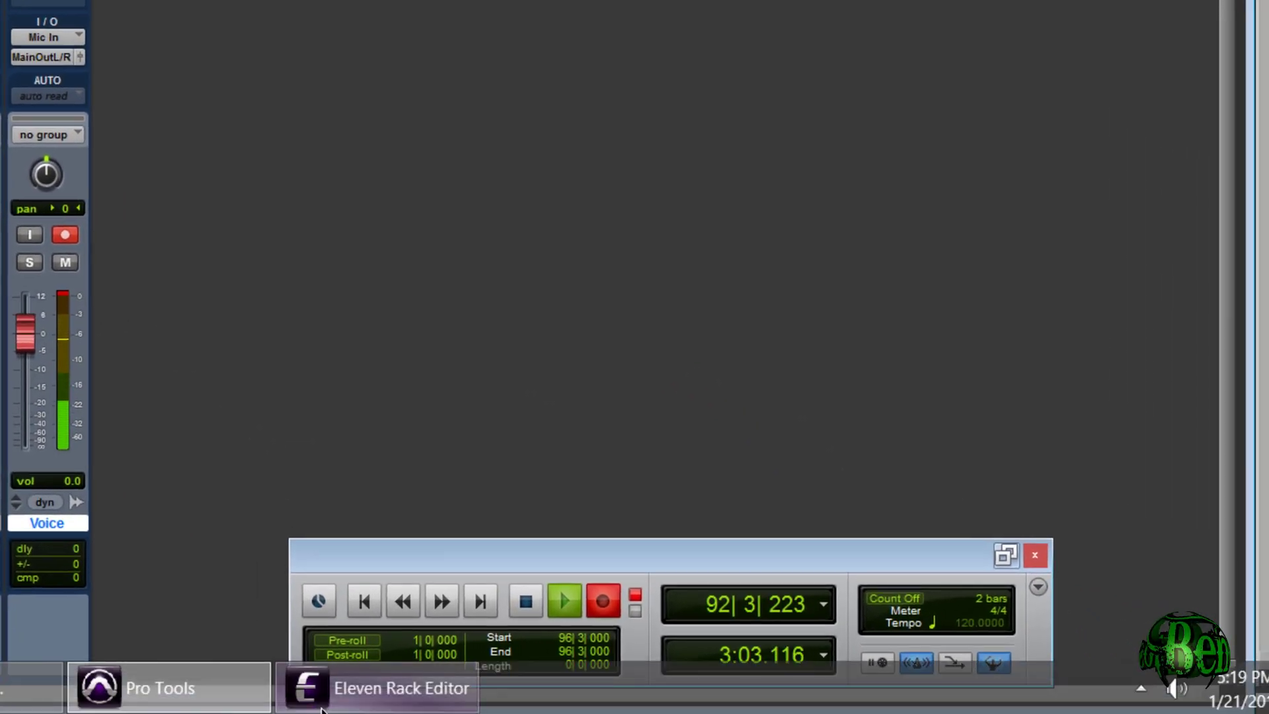
{"action": "left_click", "coordinate": [390, 689]}
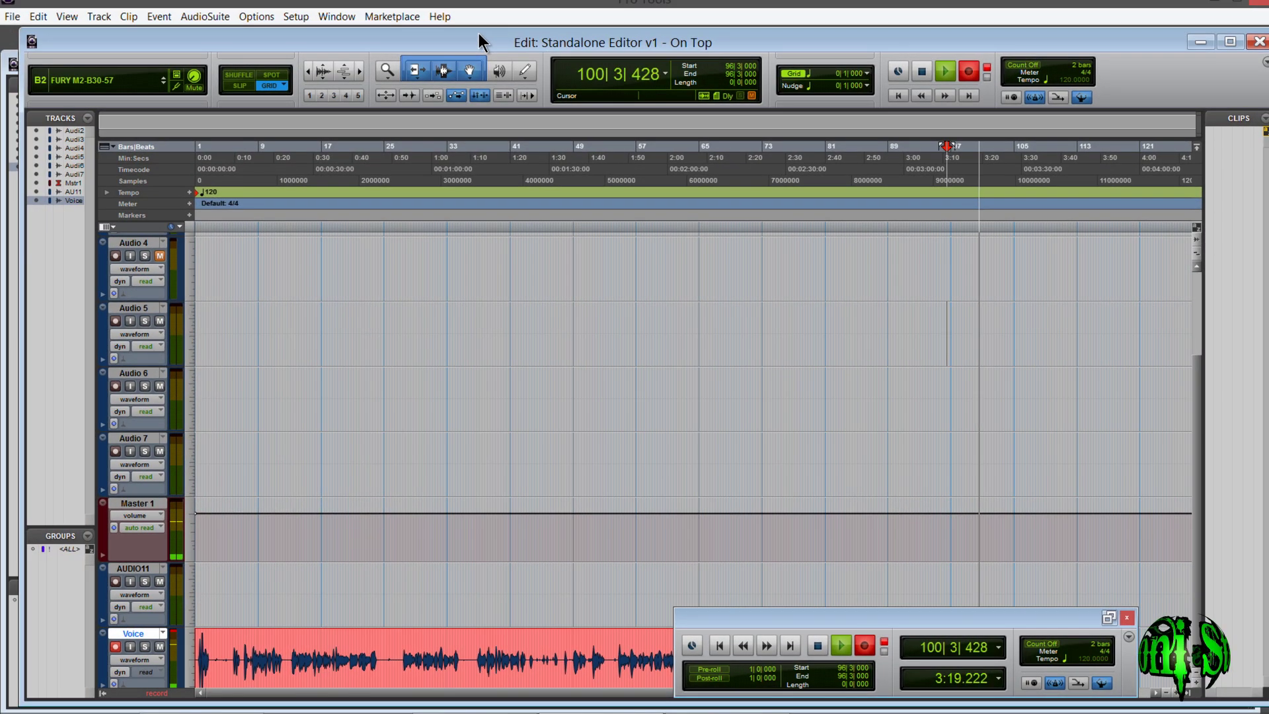
Step: Narrow the Pro Tools window to free desktop space and place the Eleven Rack Editor beside it
{"action": "key", "text": "ctrl+equal"}
{"action": "key", "text": "ctrl+="}
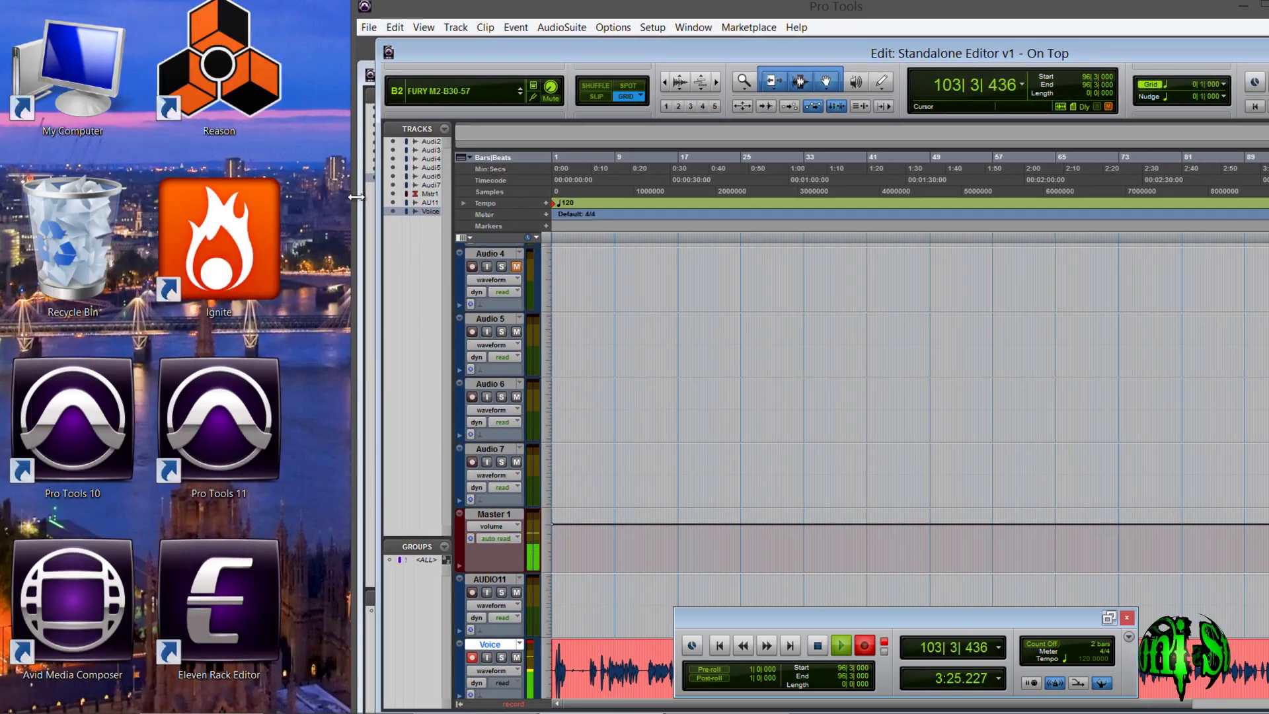
{"action": "left_click_drag", "start_coordinate": [355, 198], "coordinate": [544, 193]}
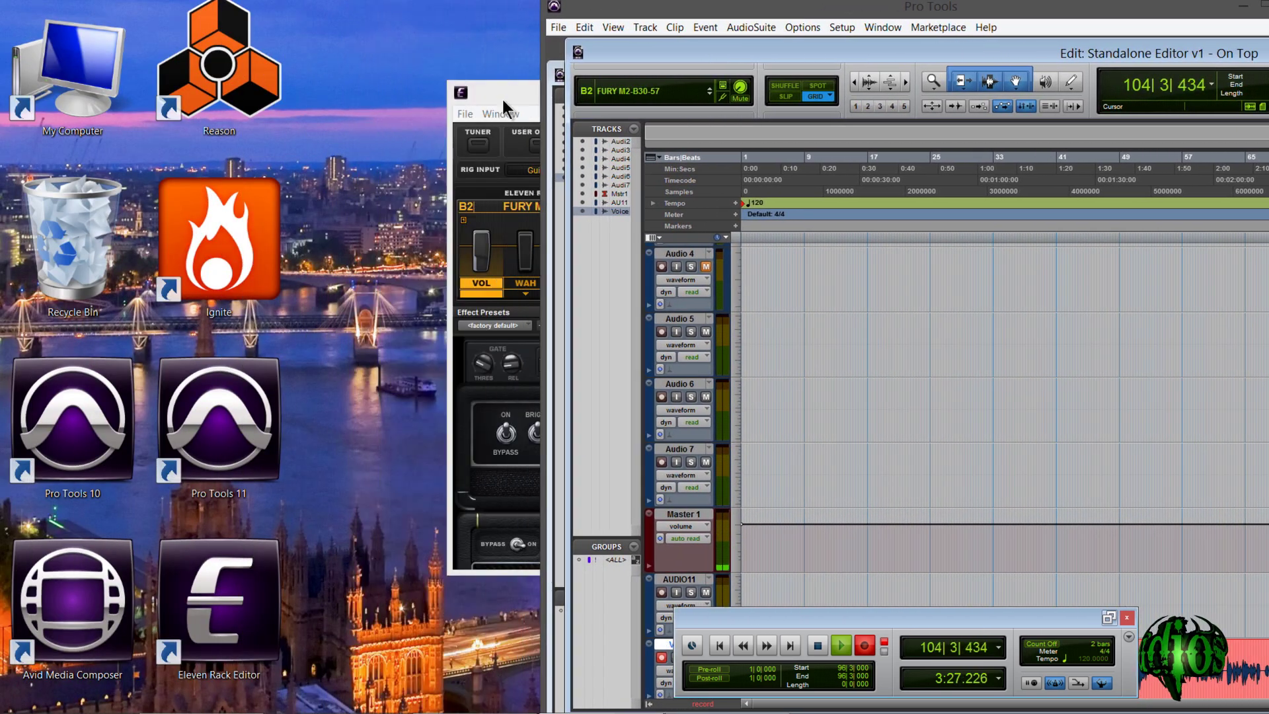
{"action": "left_click_drag", "start_coordinate": [506, 108], "coordinate": [96, 36]}
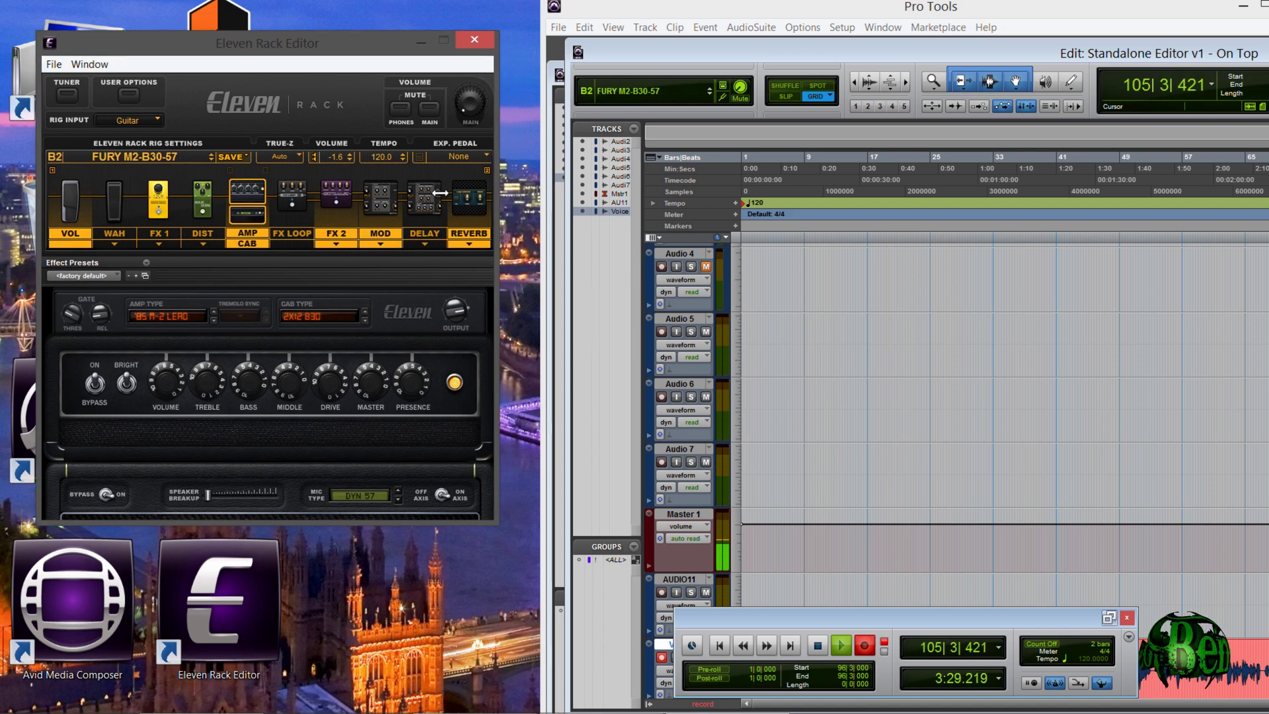
{"action": "left_click_drag", "start_coordinate": [547, 232], "coordinate": [513, 232]}
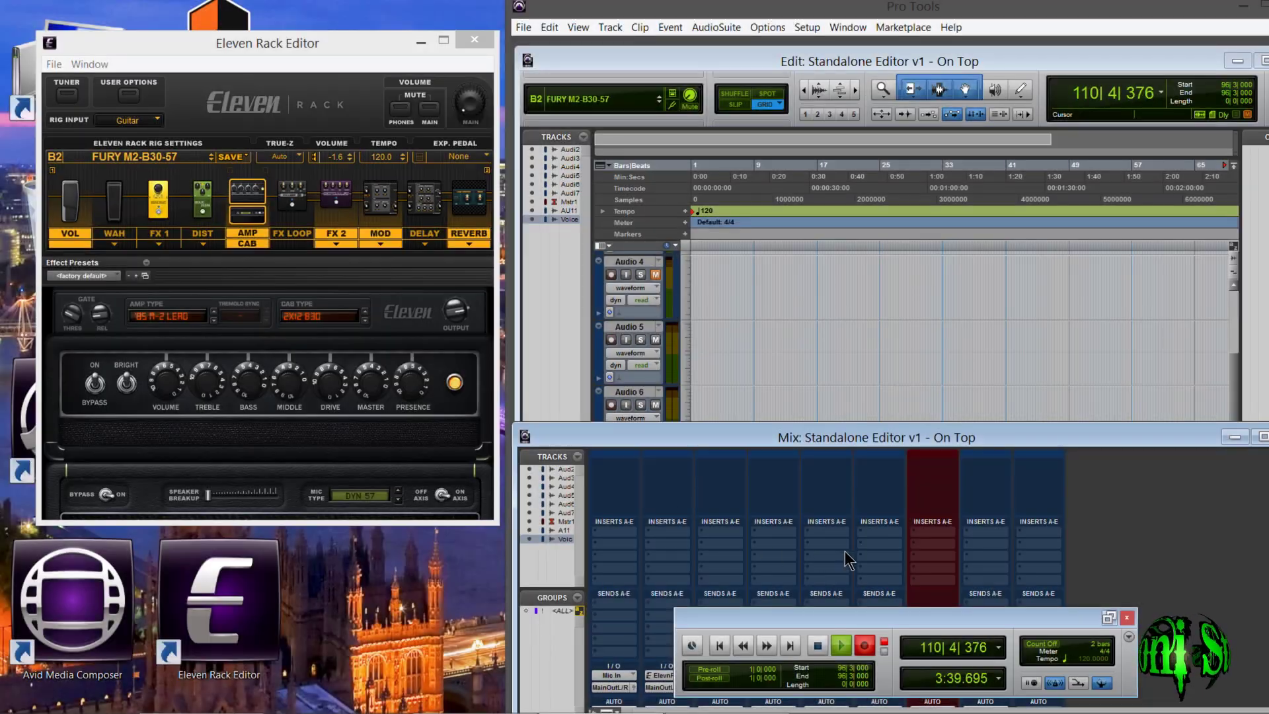
Step: Activate the Eleven Rack Editor beside Pro Tools, and adjust the Audio 2 volume fader in the Mix window
{"action": "scroll", "coordinate": [845, 552], "scroll_direction": "down", "scroll_amount": 5}
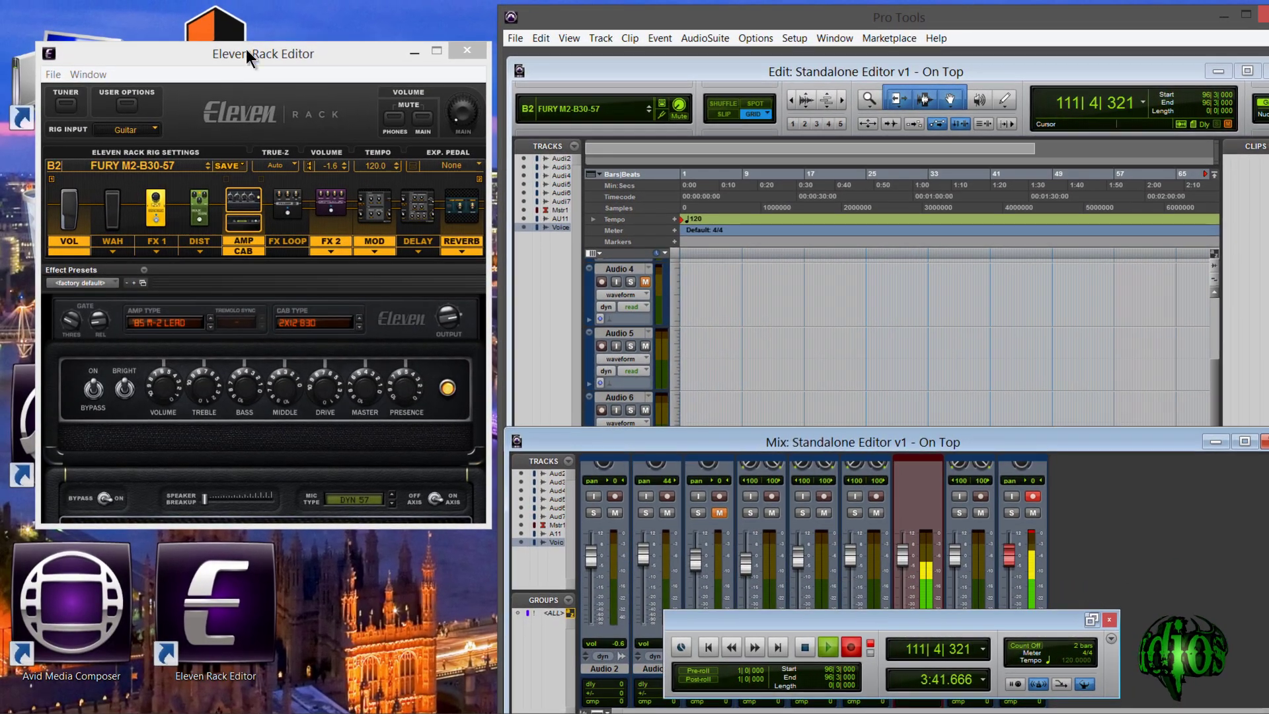
{"action": "left_click", "coordinate": [291, 58]}
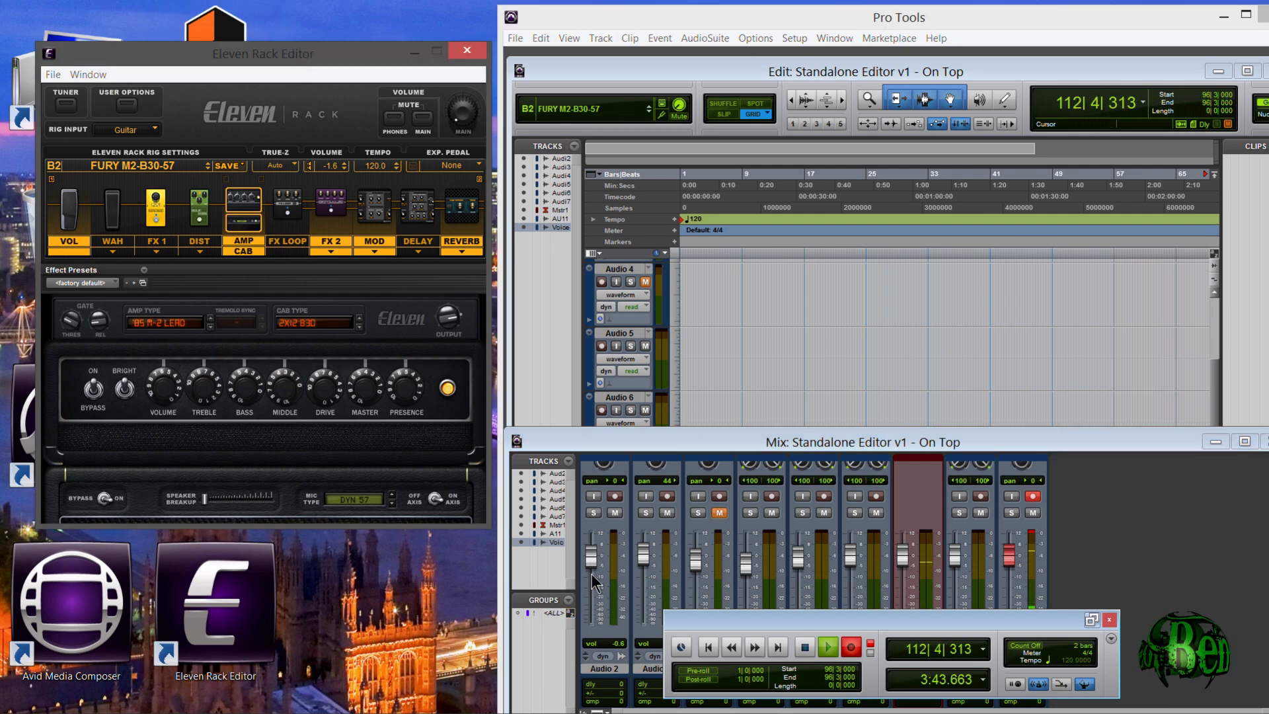
{"action": "left_click_drag", "start_coordinate": [592, 573], "coordinate": [593, 554]}
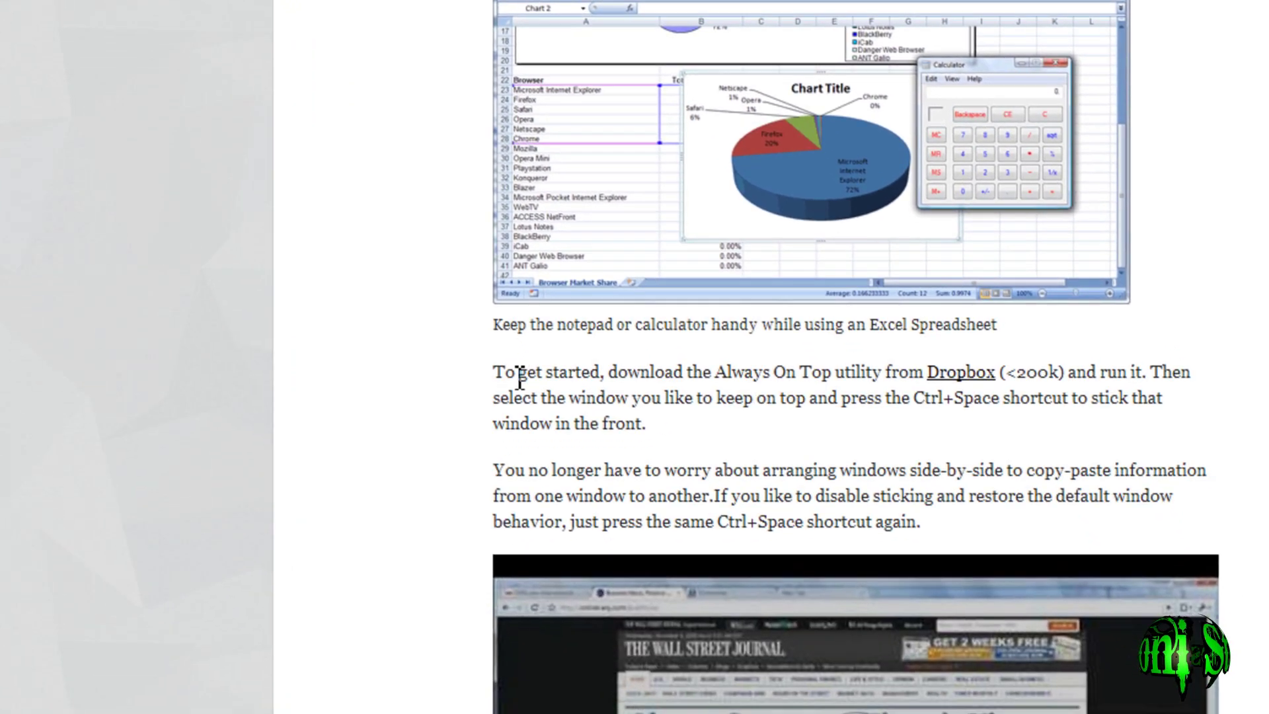
Step: Highlight the article's instruction about downloading the Always On Top utility from Dropbox
{"action": "left_click_drag", "start_coordinate": [493, 374], "coordinate": [890, 375]}
{"action": "left_click_drag", "start_coordinate": [780, 380], "coordinate": [1000, 381]}
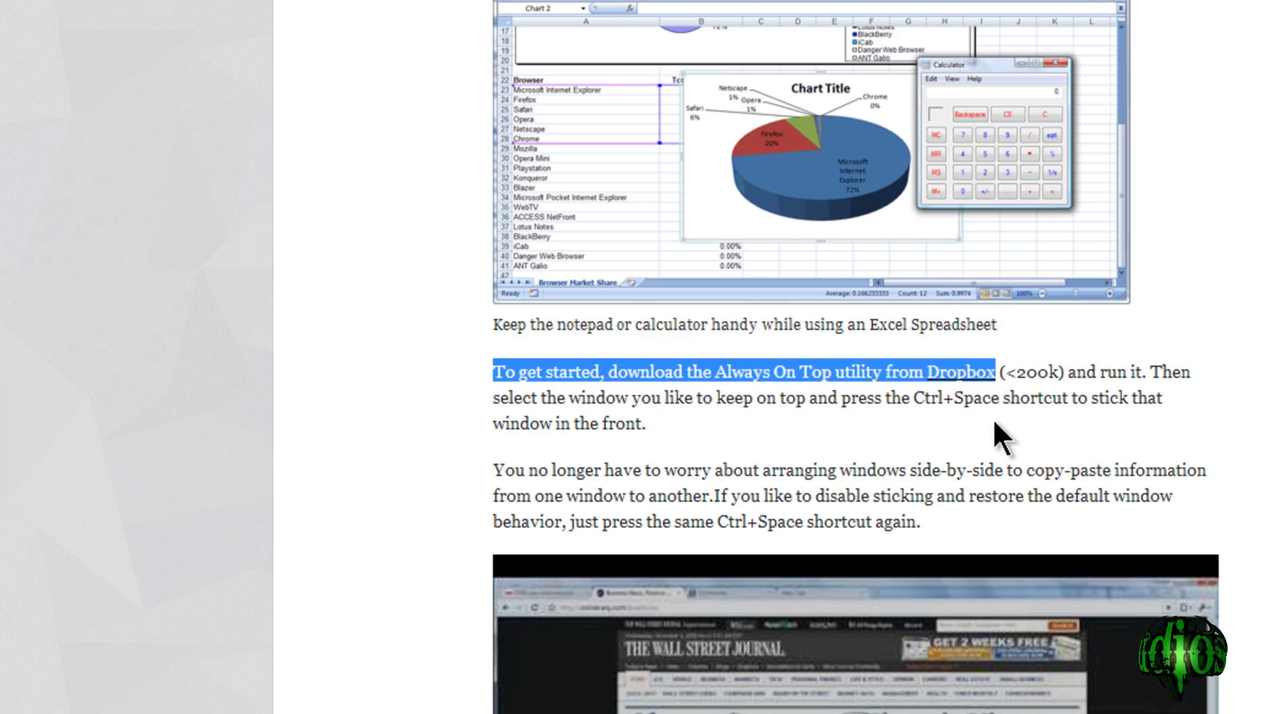
{"action": "left_click", "coordinate": [994, 422]}
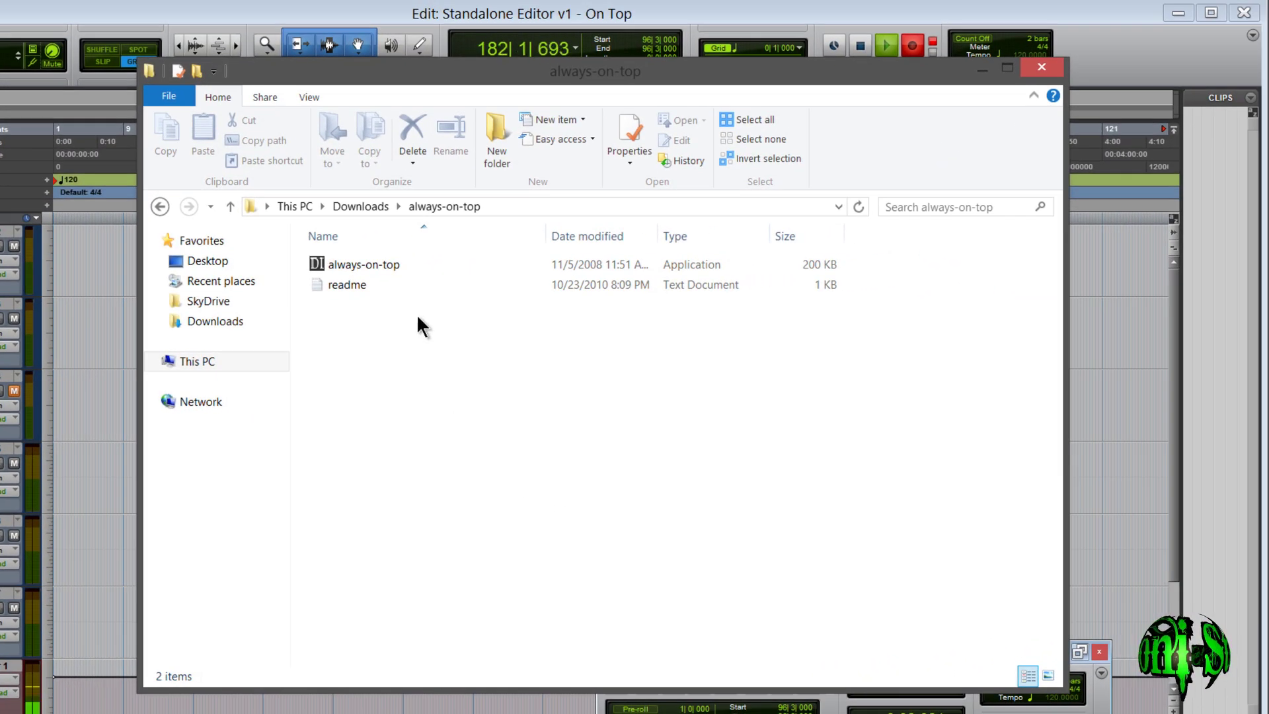
Step: Open the readme in the always-on-top folder, highlight its website address and usage instruction, and close it
{"action": "left_click", "coordinate": [365, 263]}
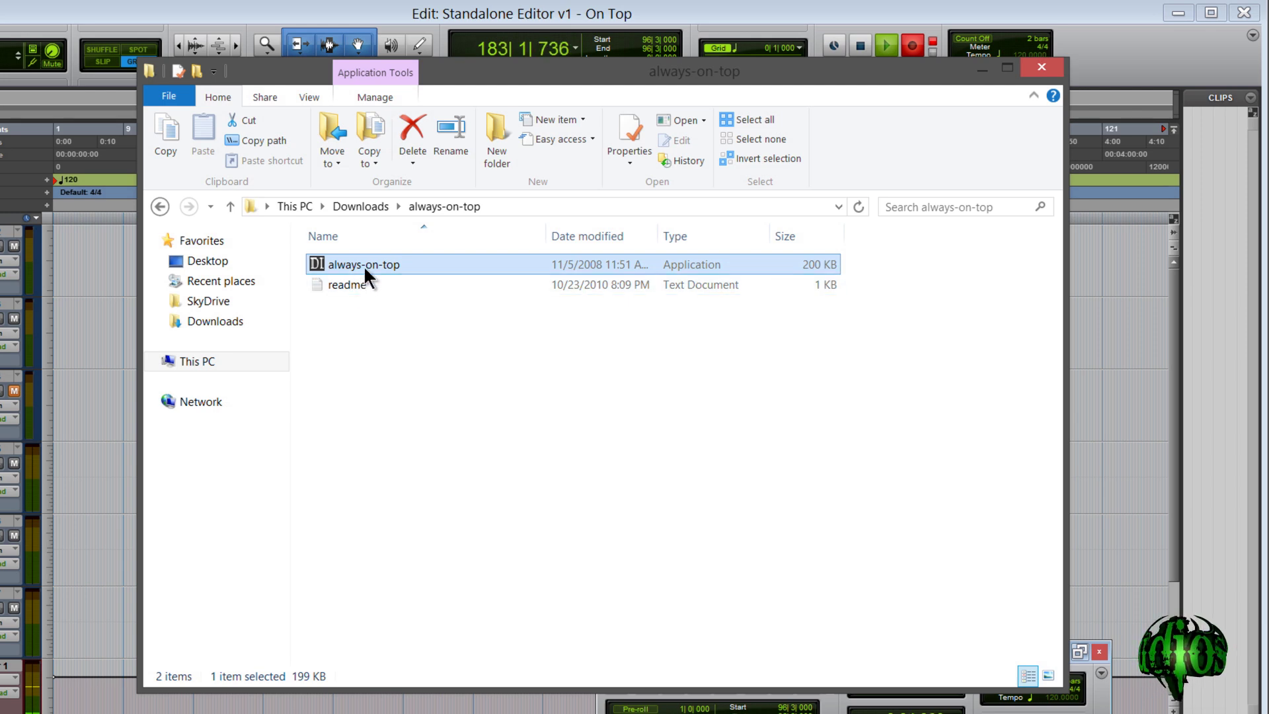
{"action": "double_click", "coordinate": [363, 279]}
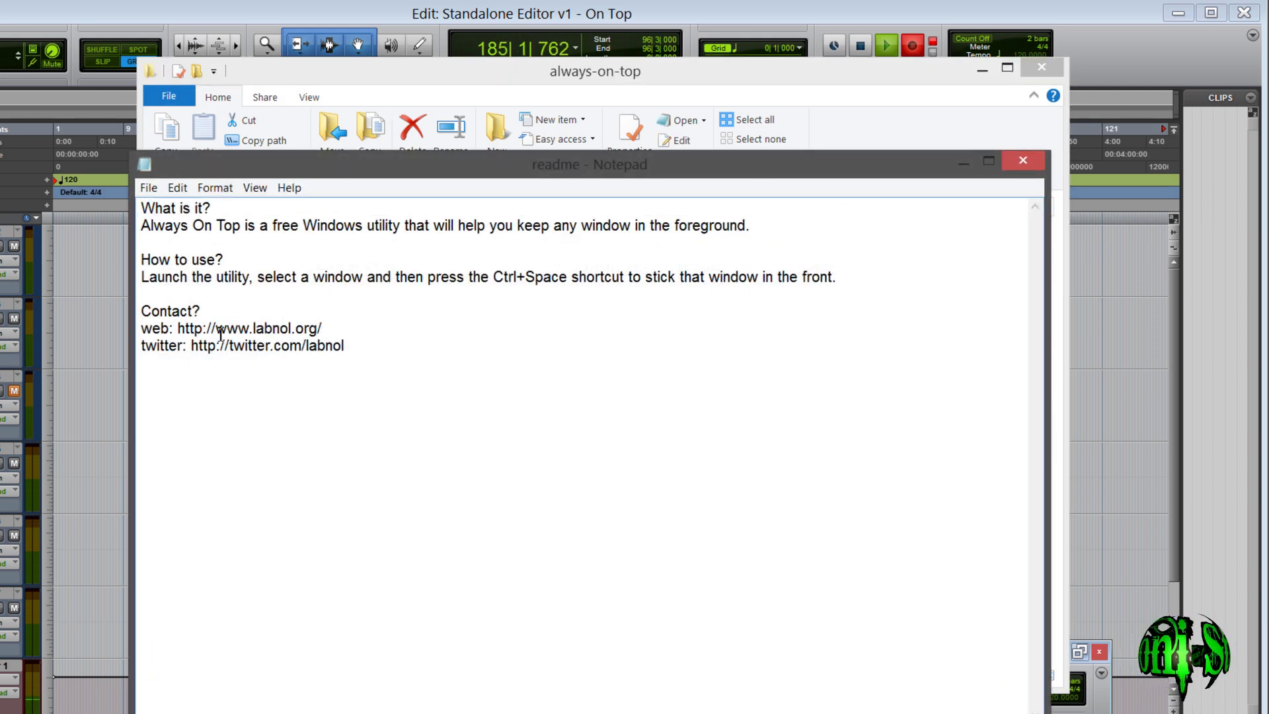
{"action": "left_click_drag", "start_coordinate": [180, 329], "coordinate": [345, 334]}
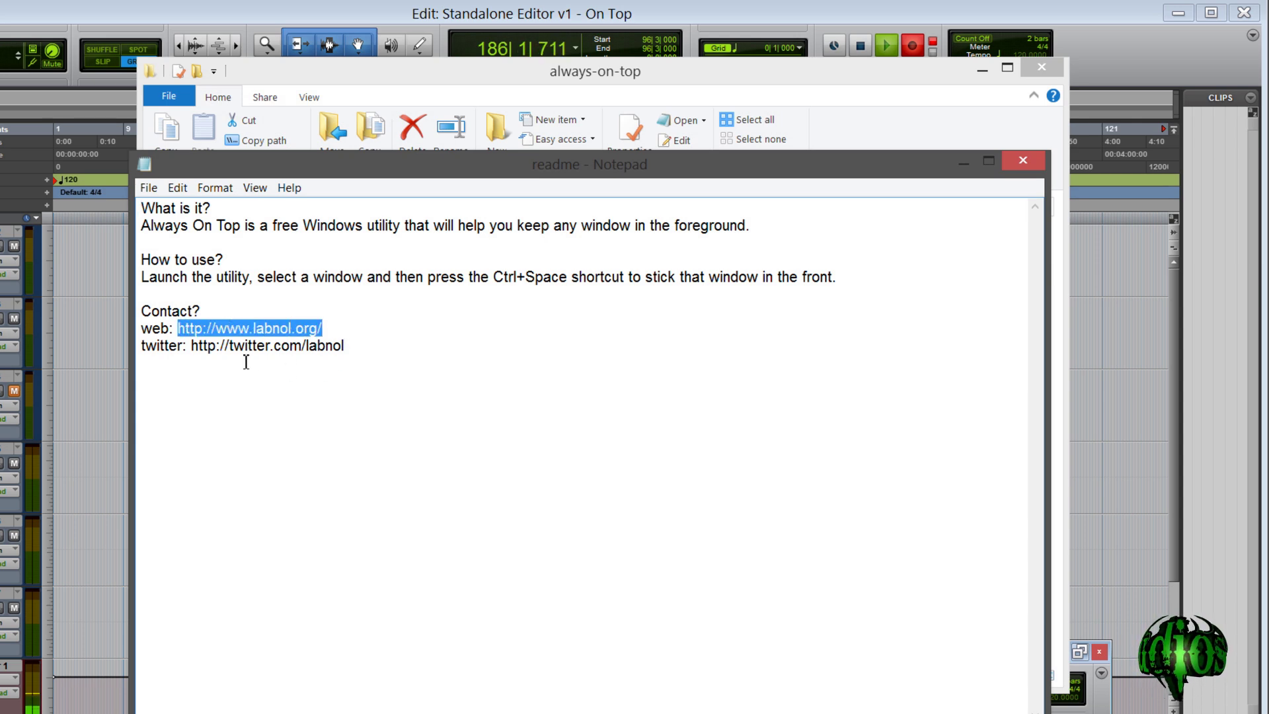
{"action": "left_click", "coordinate": [345, 367]}
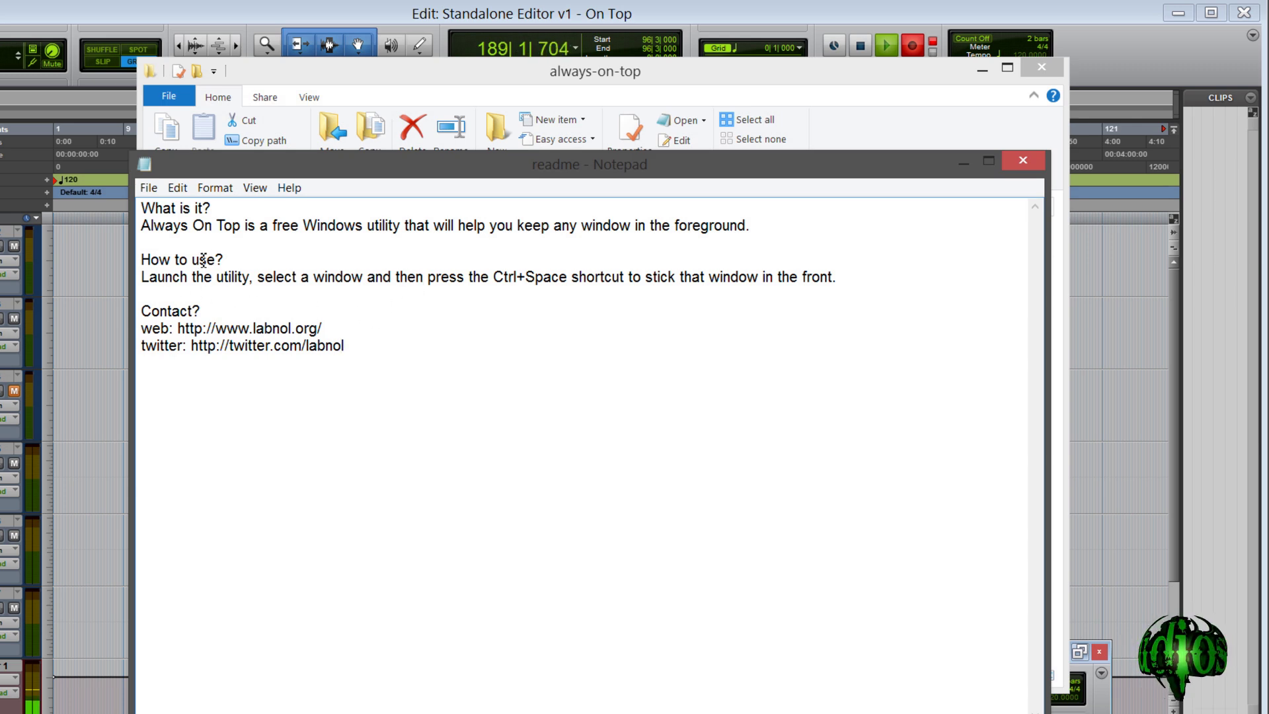
{"action": "left_click_drag", "start_coordinate": [141, 277], "coordinate": [449, 292]}
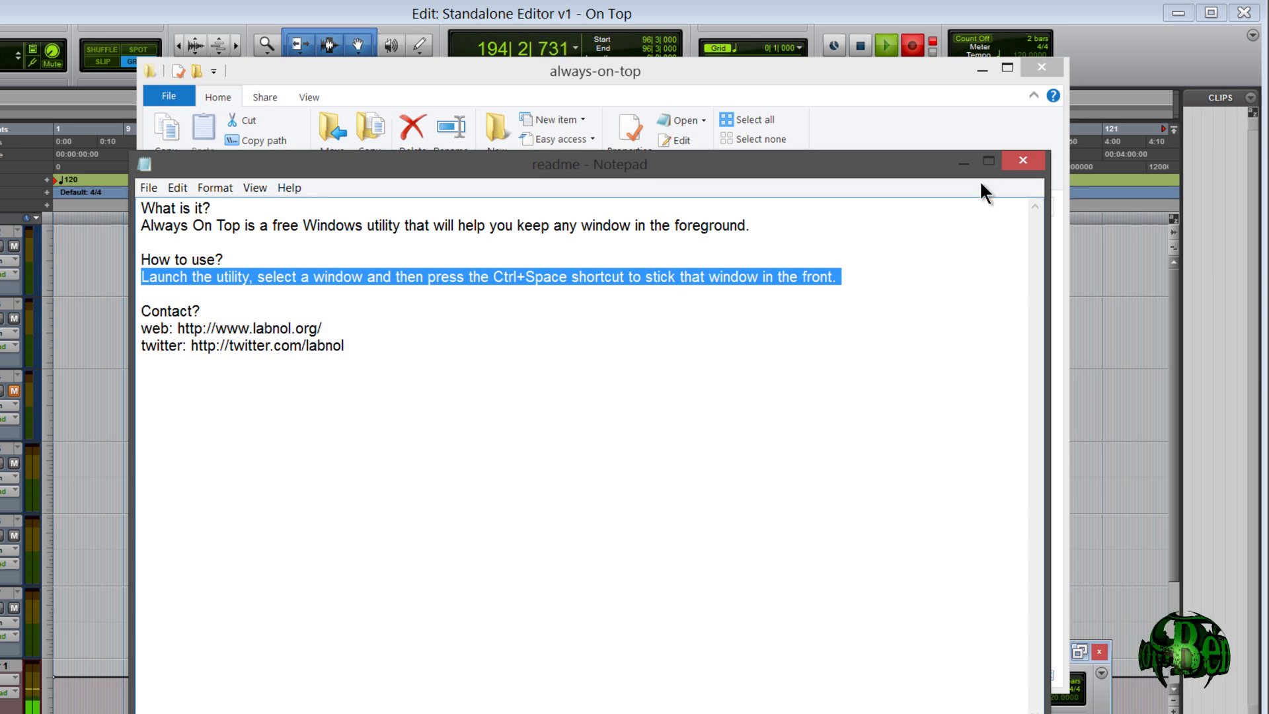
{"action": "left_click", "coordinate": [1031, 162]}
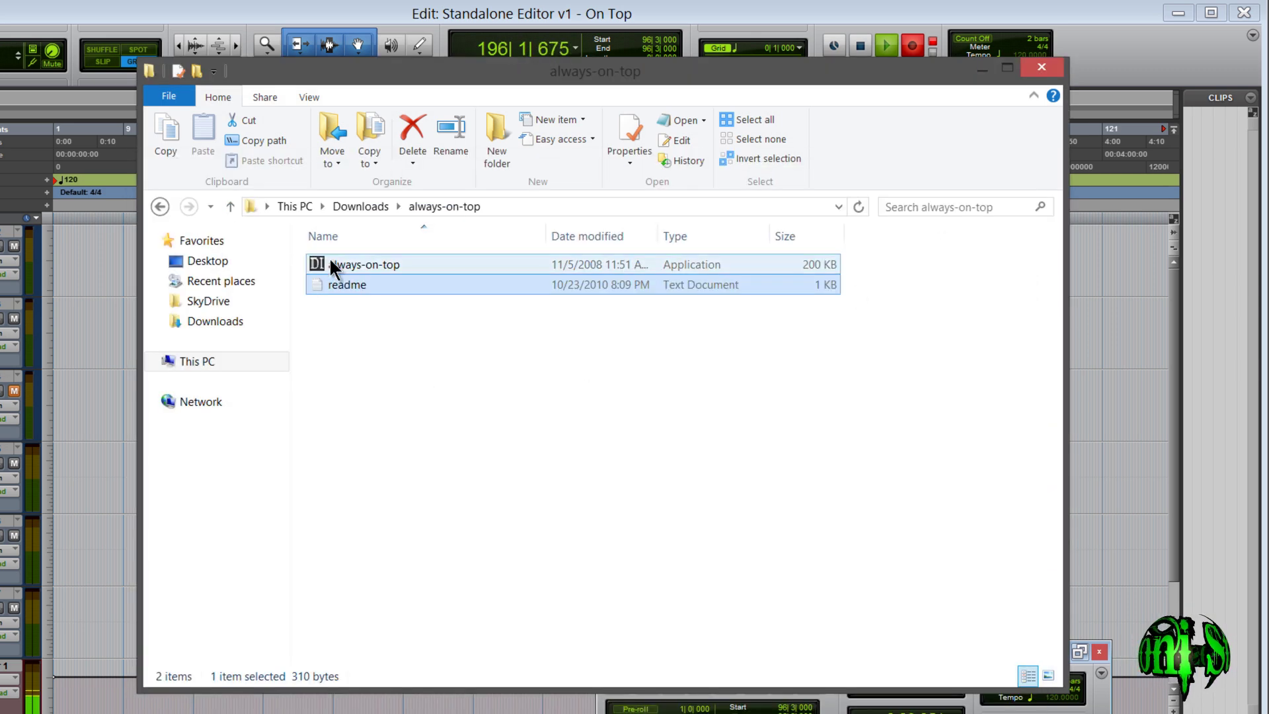
Step: Launch the always-on-top utility and look at its options in the Windows notification area without choosing one
{"action": "left_click", "coordinate": [329, 257]}
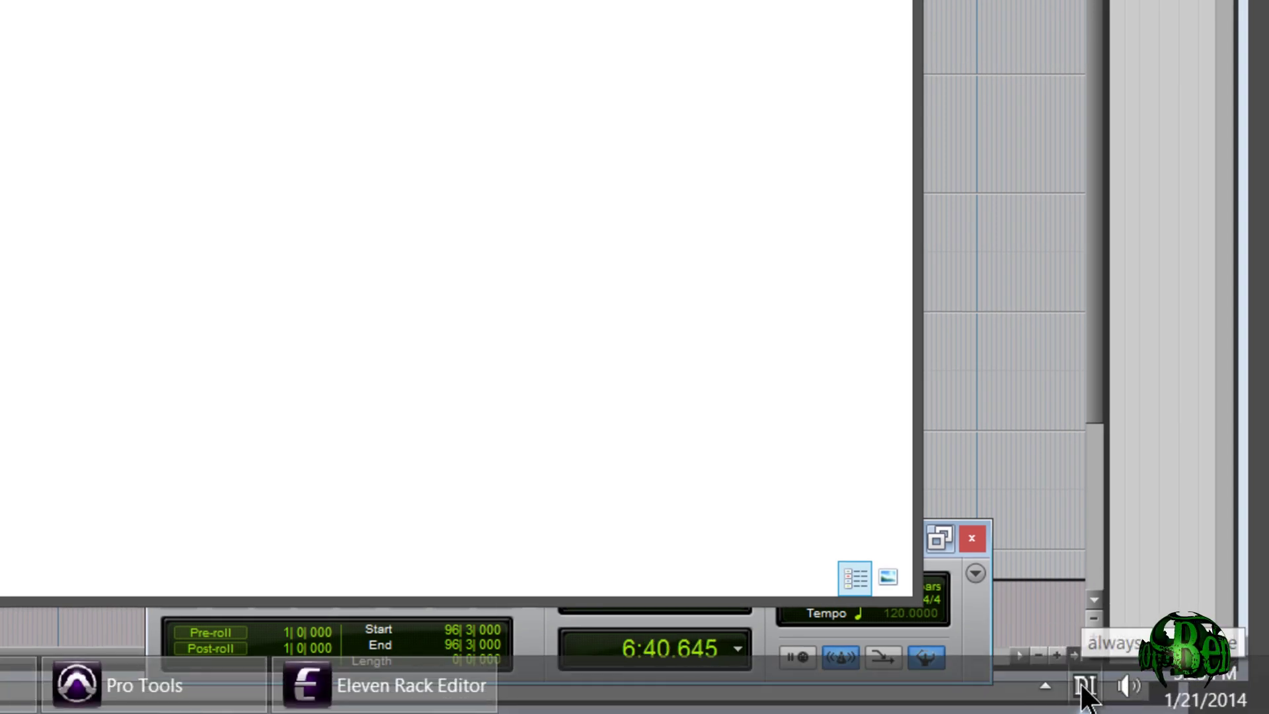
{"action": "left_click", "coordinate": [1047, 687]}
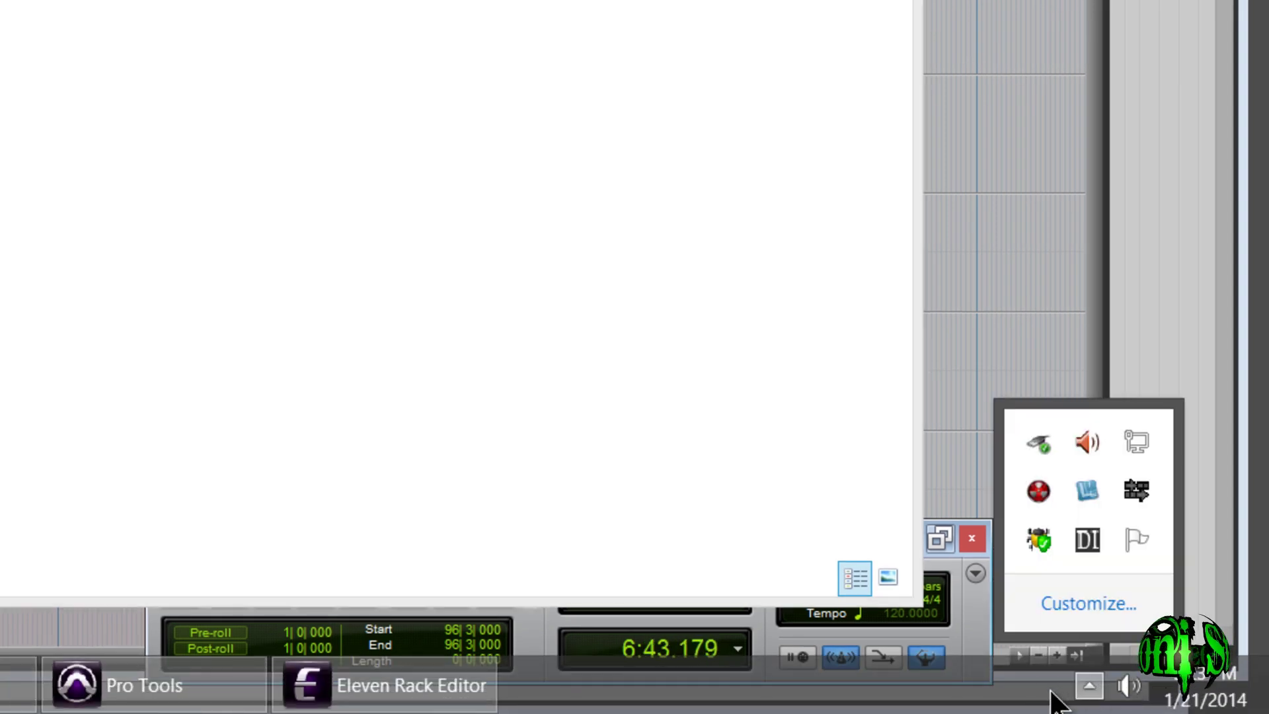
{"action": "right_click", "coordinate": [1086, 538]}
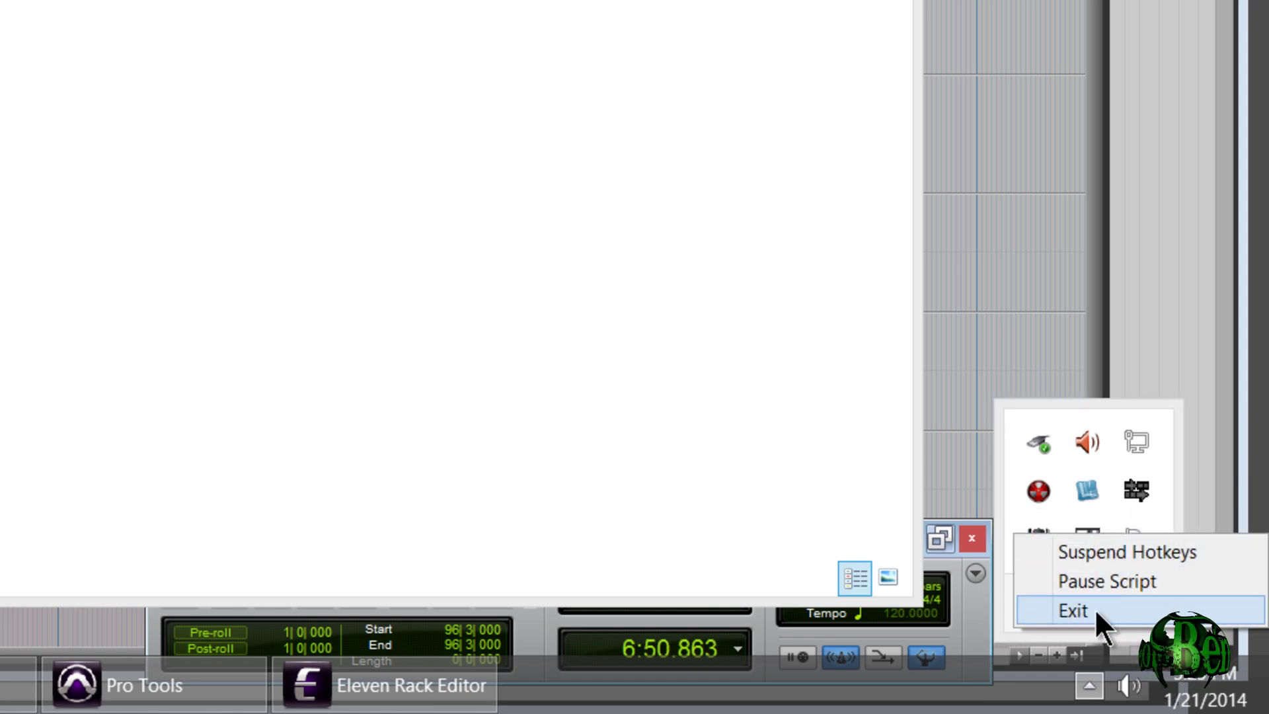
{"action": "left_click", "coordinate": [653, 413]}
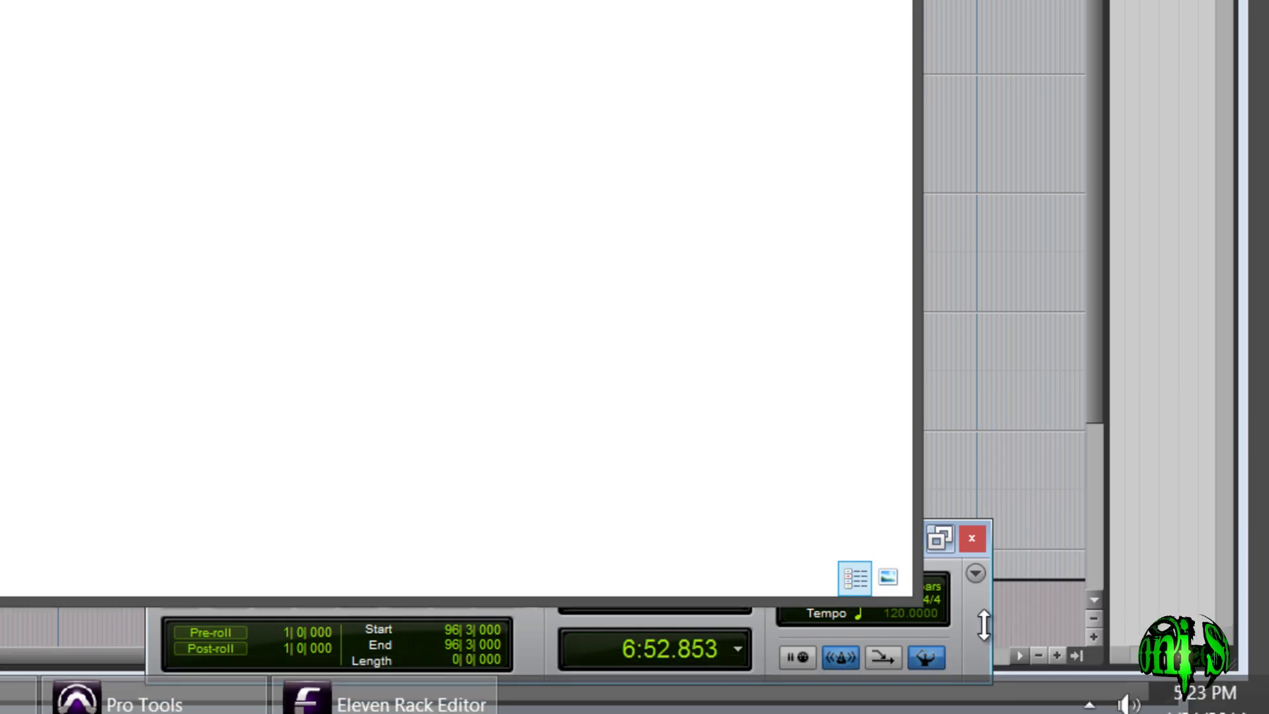
{"action": "left_click", "coordinate": [1089, 685]}
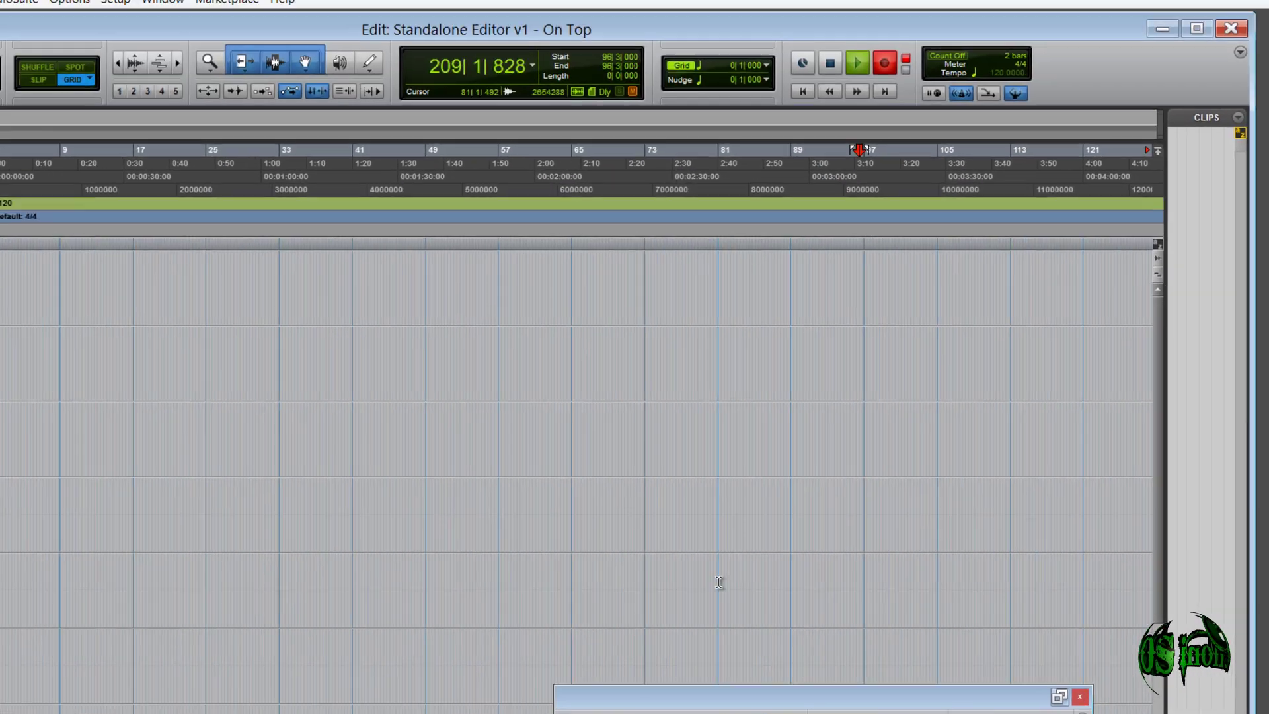
Step: Return to the desktop via the Start screen, place the Eleven Rack Editor over the Edit window, and bring it forward again after activating Pro Tools
{"action": "mouse_move", "coordinate": [1256, 99]}
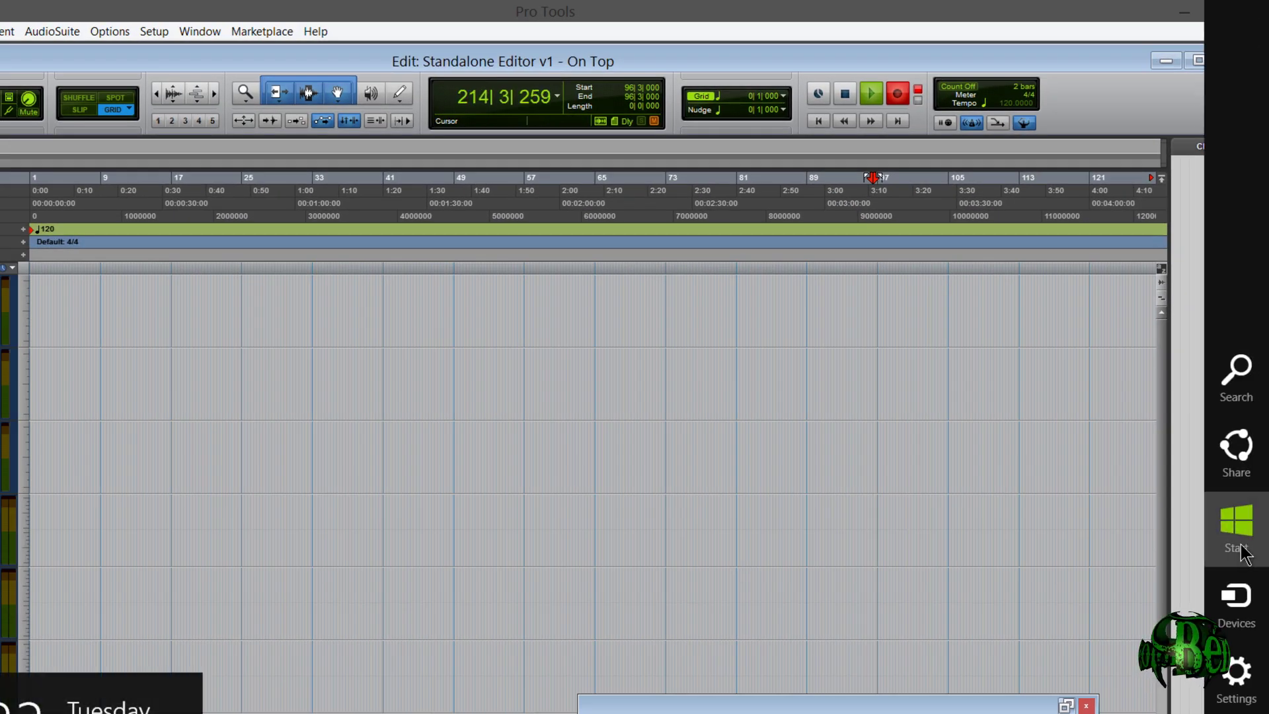
{"action": "left_click", "coordinate": [1236, 529]}
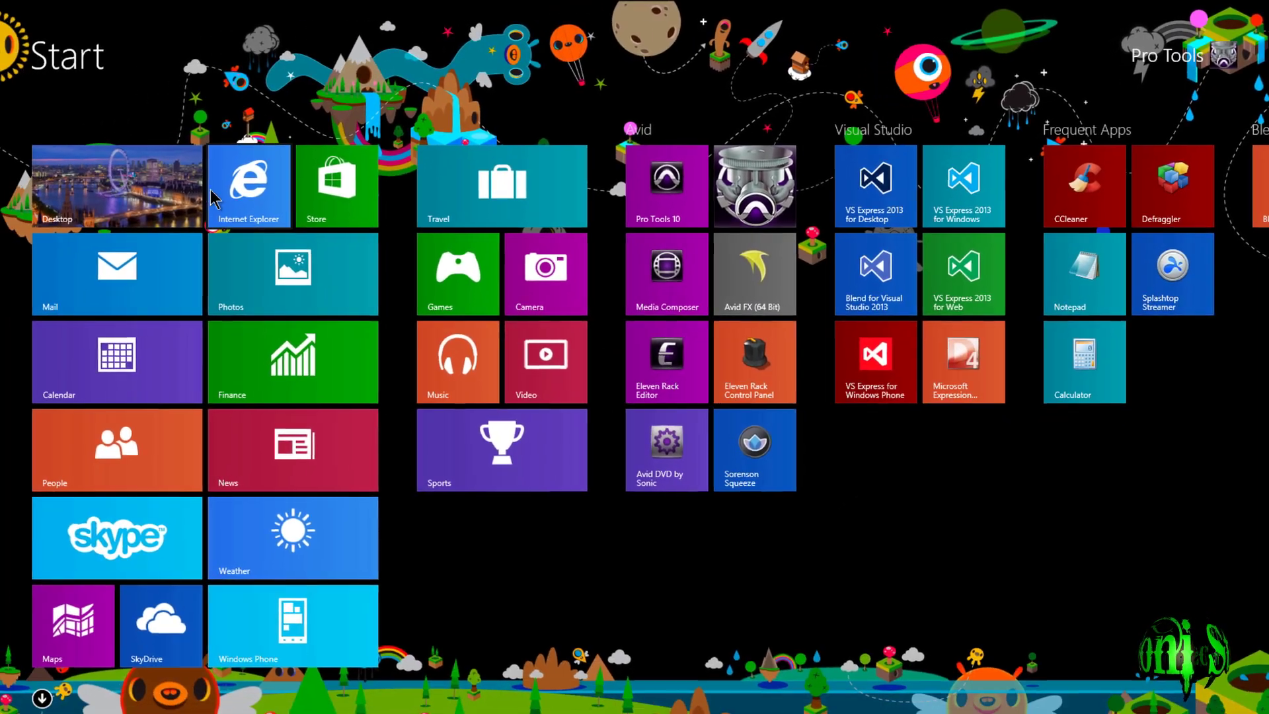
{"action": "left_click", "coordinate": [173, 190]}
{"action": "key", "text": "alt+Tab"}
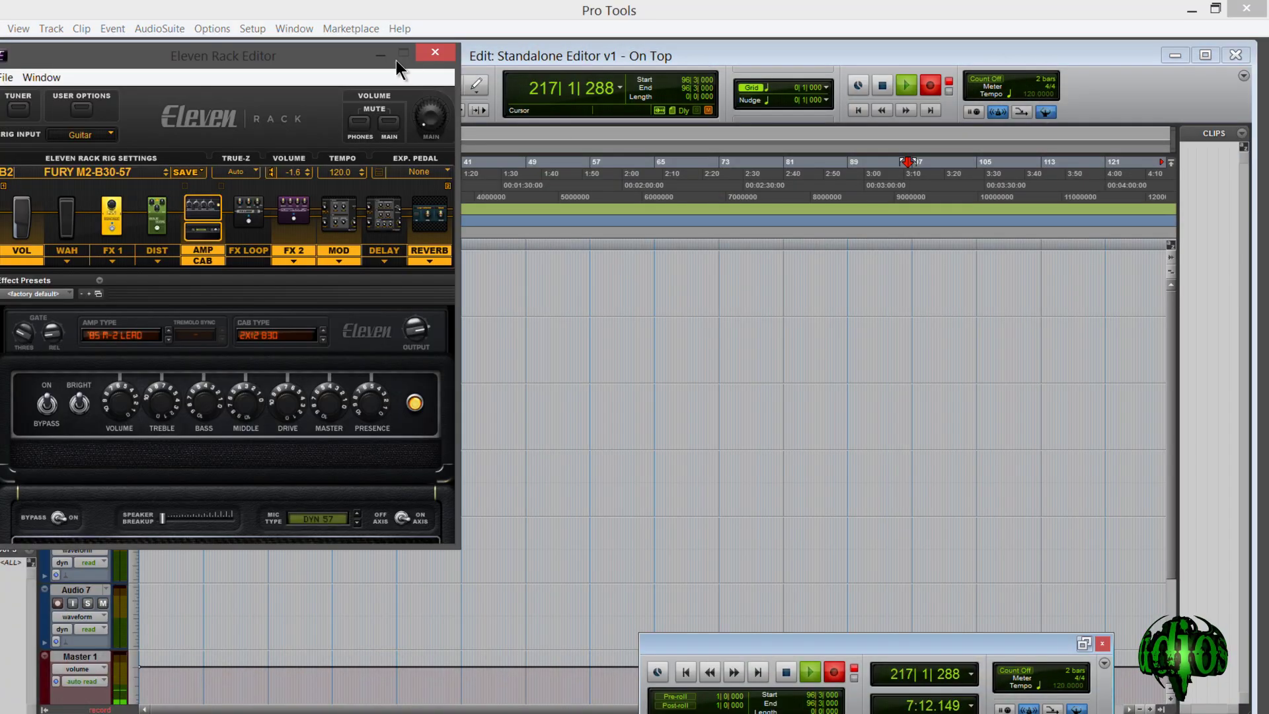
{"action": "left_click_drag", "start_coordinate": [275, 66], "coordinate": [687, 152]}
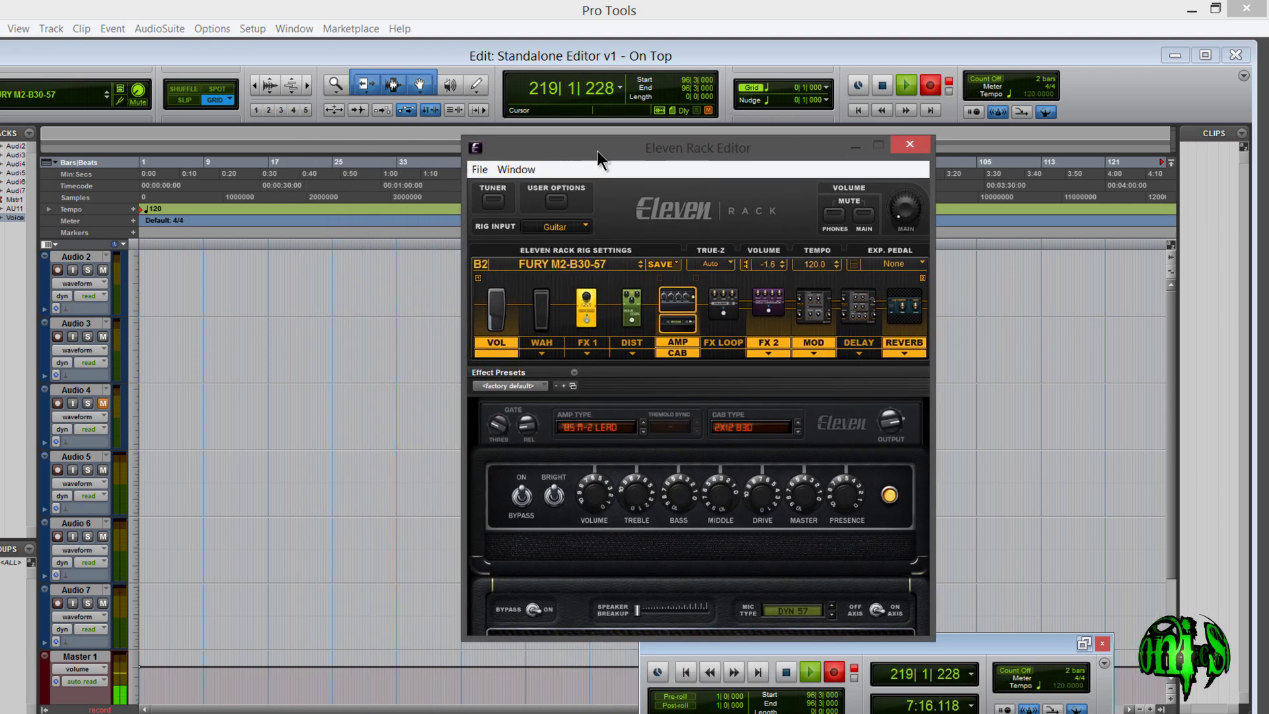
{"action": "left_click", "coordinate": [618, 7]}
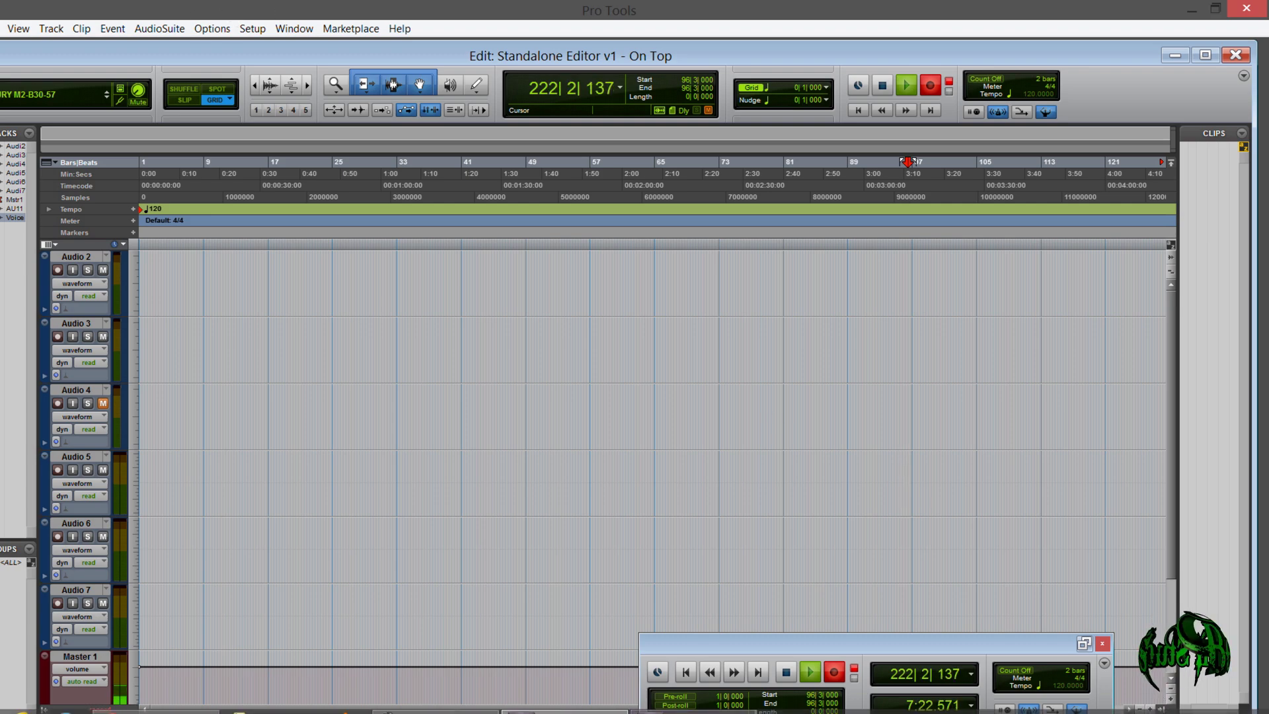
{"action": "key", "text": "alt+Tab"}
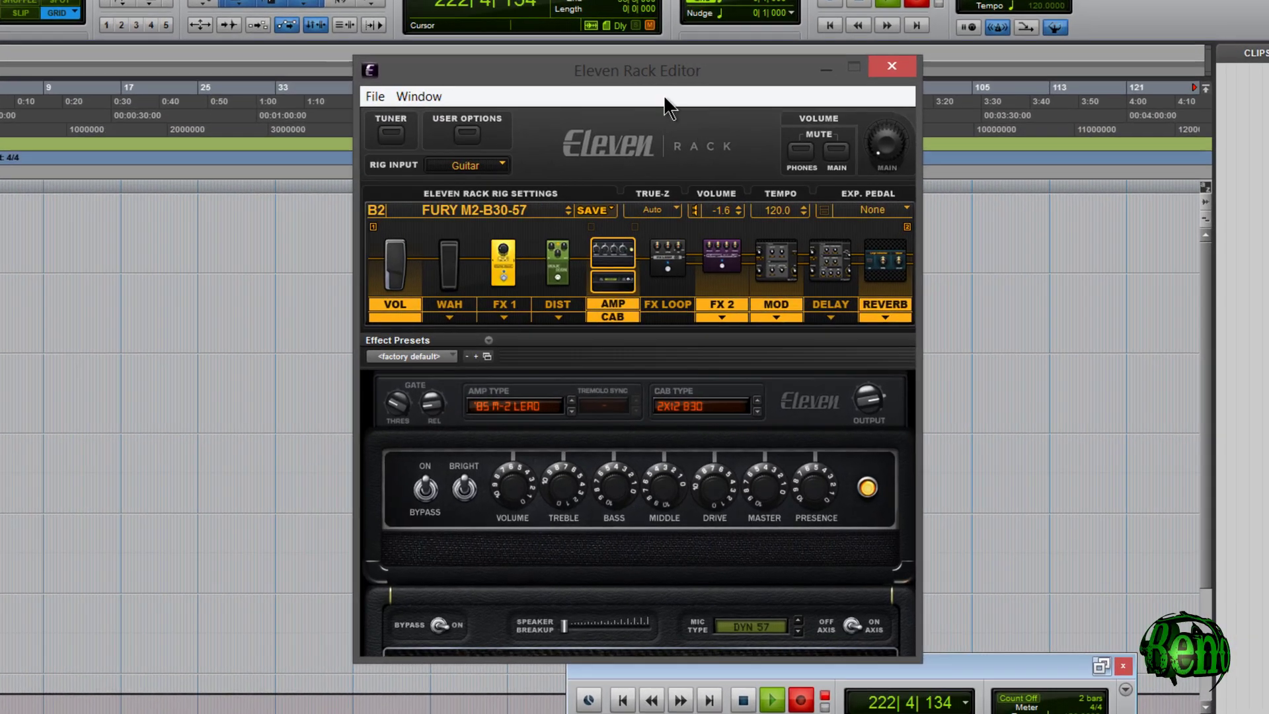
Step: Keep the Eleven Rack Editor on top of the Edit window while muting and unmuting Audio 2
{"action": "mouse_move", "coordinate": [652, 73]}
{"action": "left_mouse_down"}
{"action": "mouse_move", "coordinate": [684, 69]}
{"action": "mouse_move", "coordinate": [665, 69]}
{"action": "left_mouse_up"}
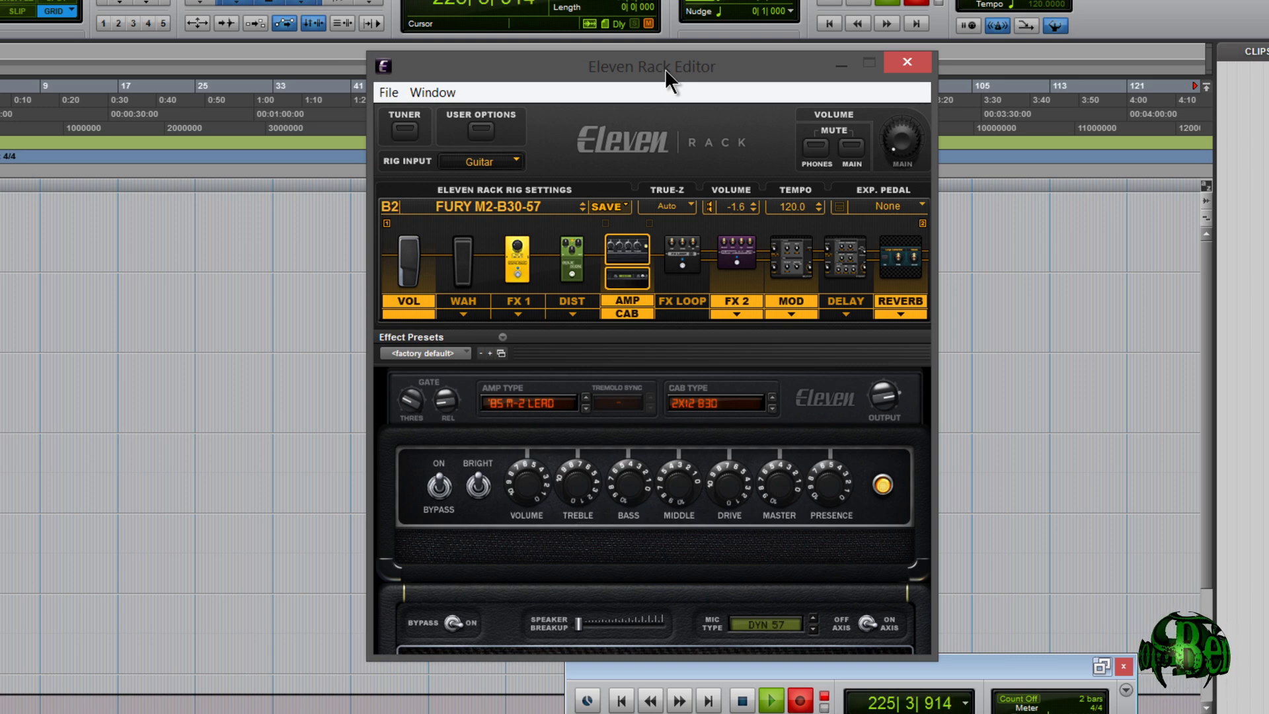
{"action": "left_click_drag", "start_coordinate": [665, 69], "coordinate": [696, 59]}
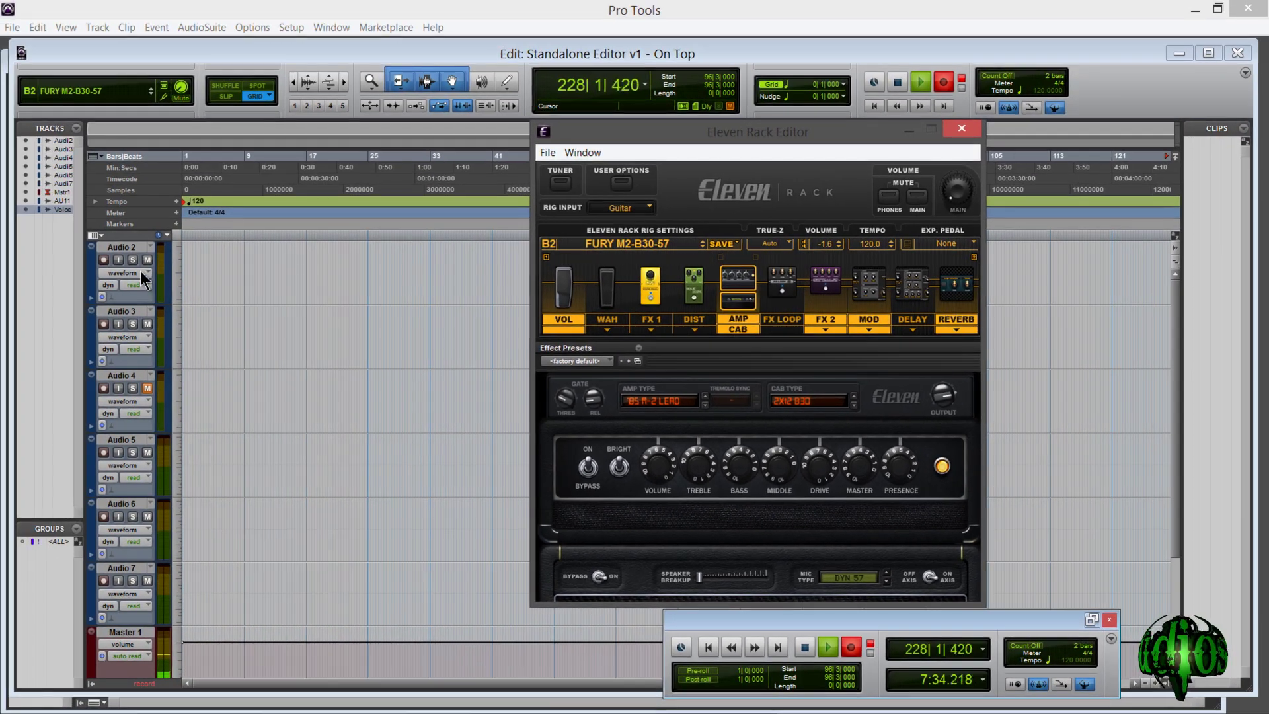
{"action": "left_click", "coordinate": [147, 260]}
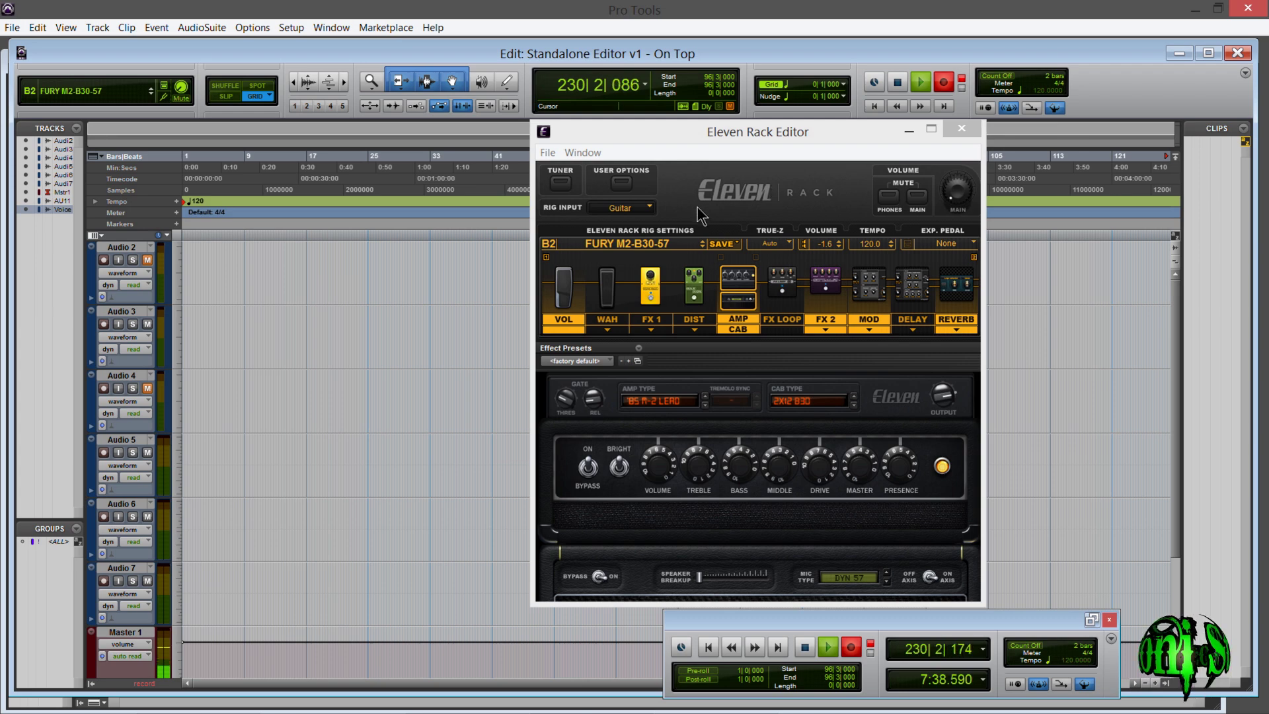
{"action": "left_click", "coordinate": [148, 260]}
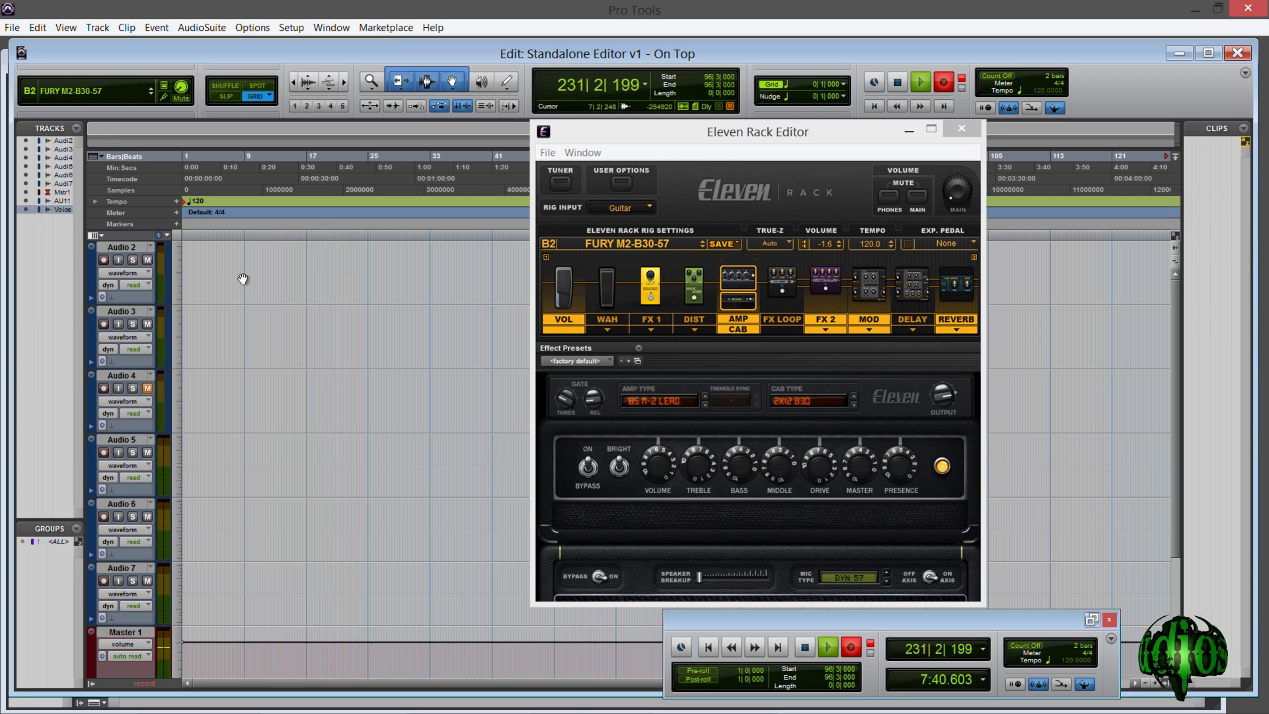
Step: In the Mix window, move the editor clear of the channel strips and set Audio 6's right pan to 64 and volume to -3.4
{"action": "key", "text": "ctrl+equal"}
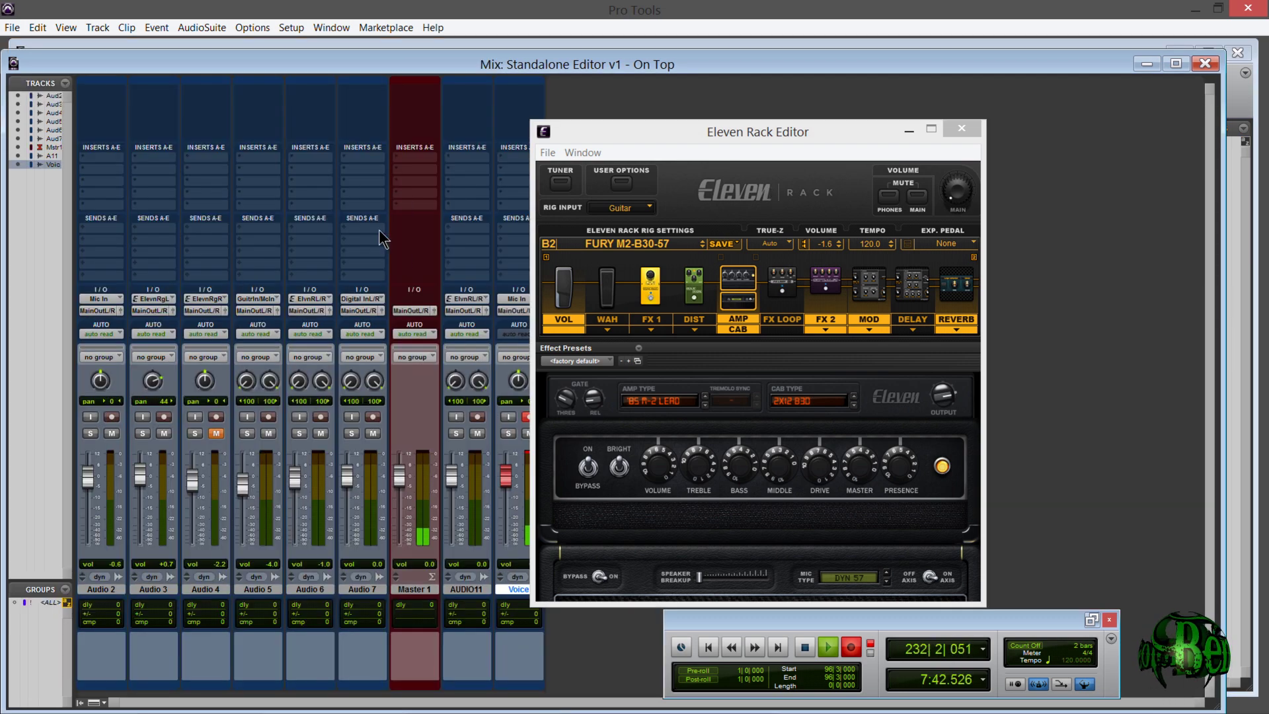
{"action": "left_click_drag", "start_coordinate": [644, 136], "coordinate": [705, 128]}
{"action": "left_click", "coordinate": [285, 478]}
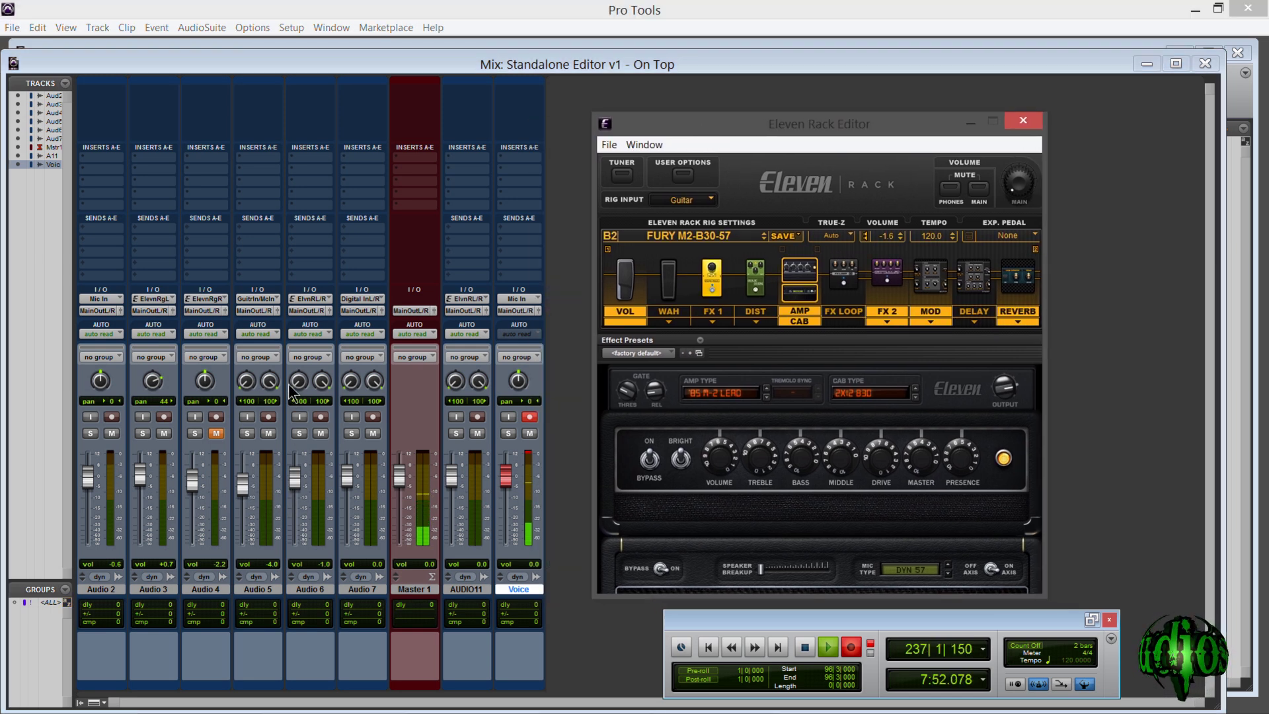
{"action": "left_click_drag", "start_coordinate": [289, 389], "coordinate": [296, 339]}
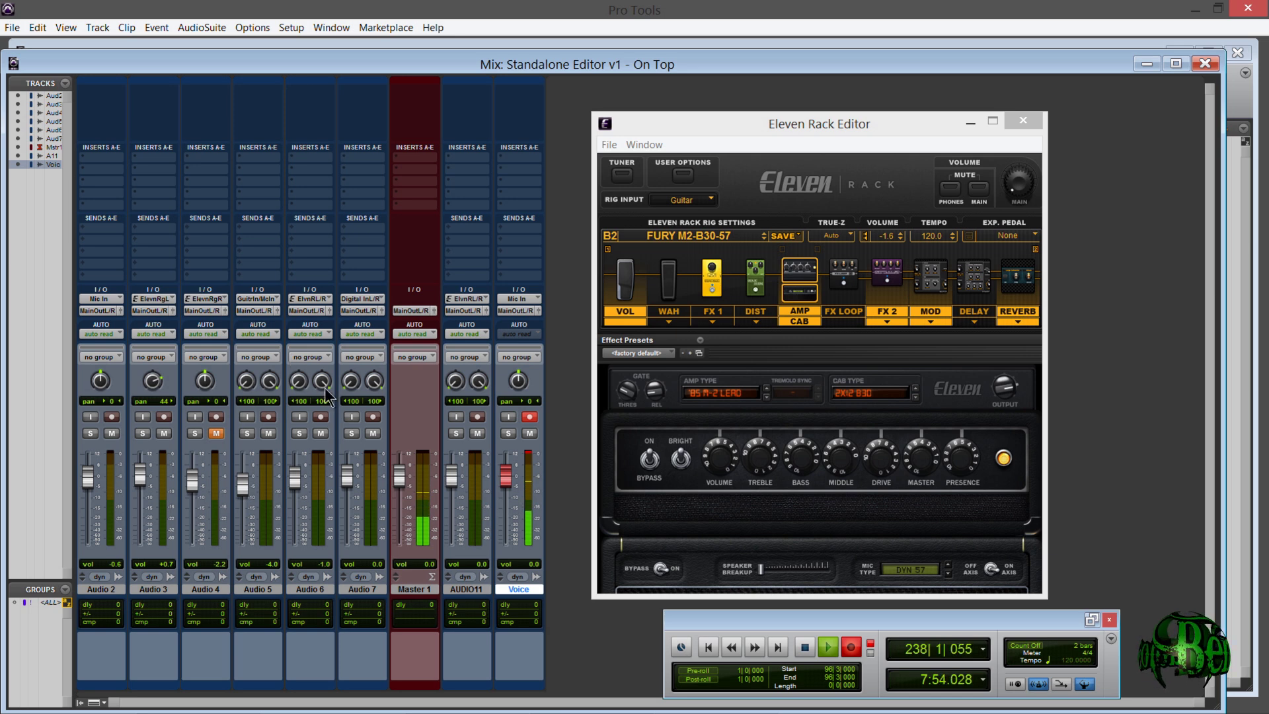
{"action": "left_click_drag", "start_coordinate": [323, 387], "coordinate": [318, 421]}
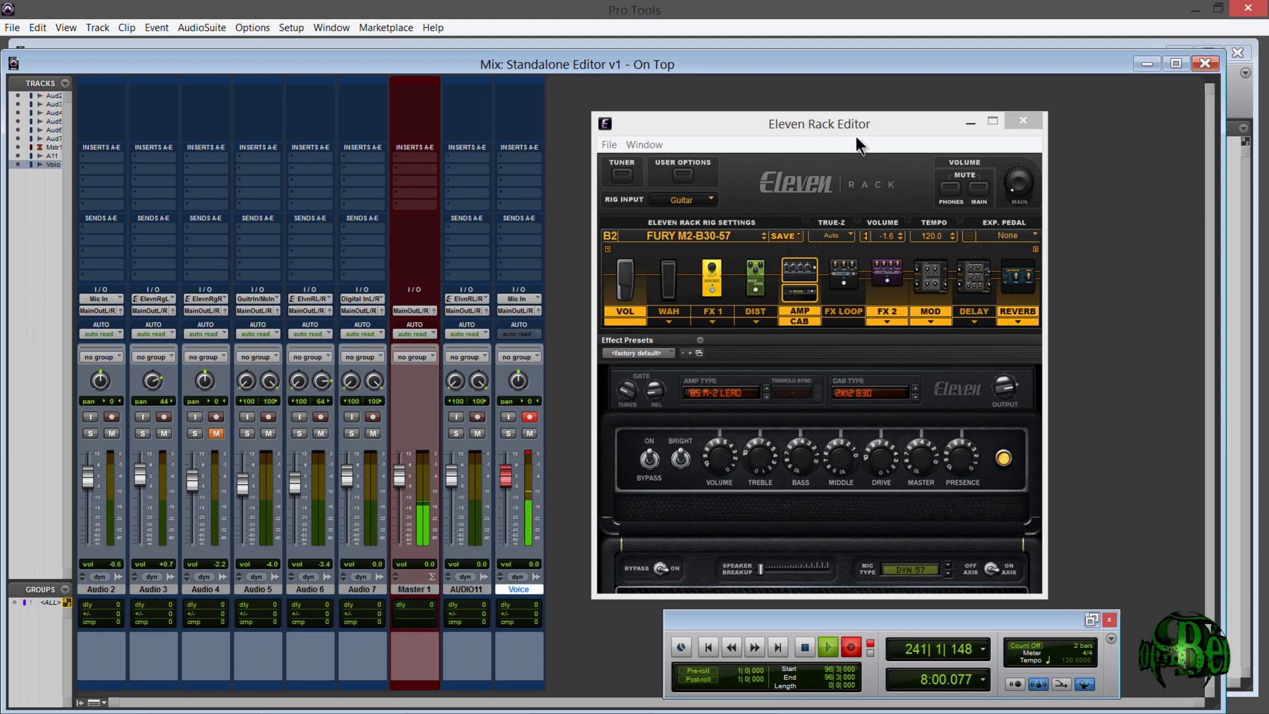
Step: Return to the Edit window and position the Eleven Rack Editor over the right half of the timeline
{"action": "left_click_drag", "start_coordinate": [857, 138], "coordinate": [696, 118]}
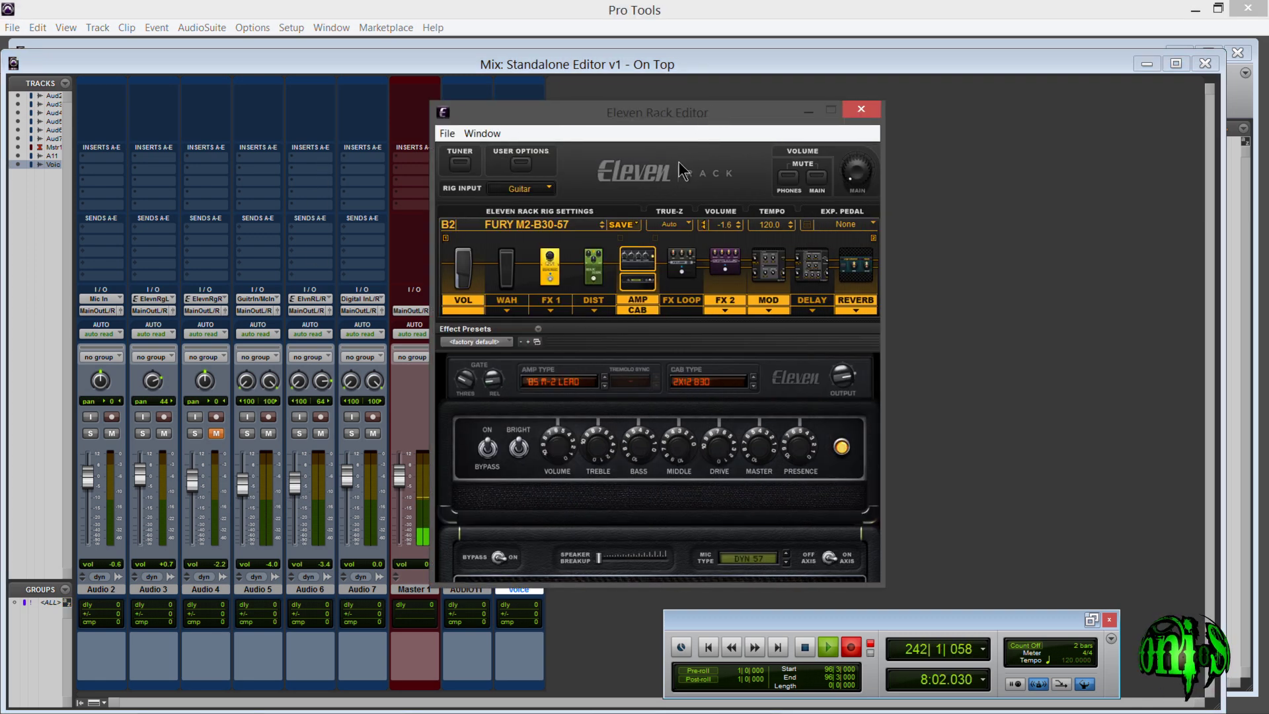
{"action": "key", "text": "ctrl+equal"}
{"action": "left_click_drag", "start_coordinate": [549, 109], "coordinate": [725, 127]}
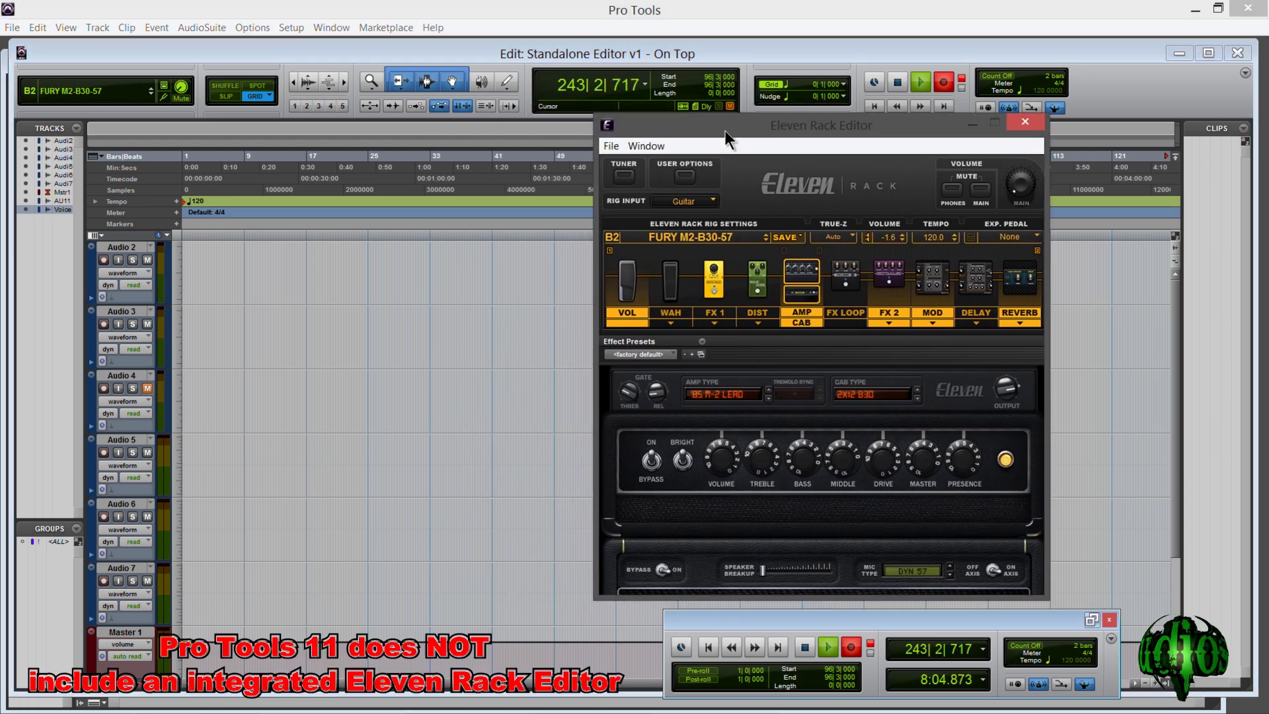
Step: Compare the integrated Eleven Rack window side by side with the standalone editor, close it, and recenter the standalone editor
{"action": "left_click", "coordinate": [163, 84]}
{"action": "left_click_drag", "start_coordinate": [510, 155], "coordinate": [339, 142]}
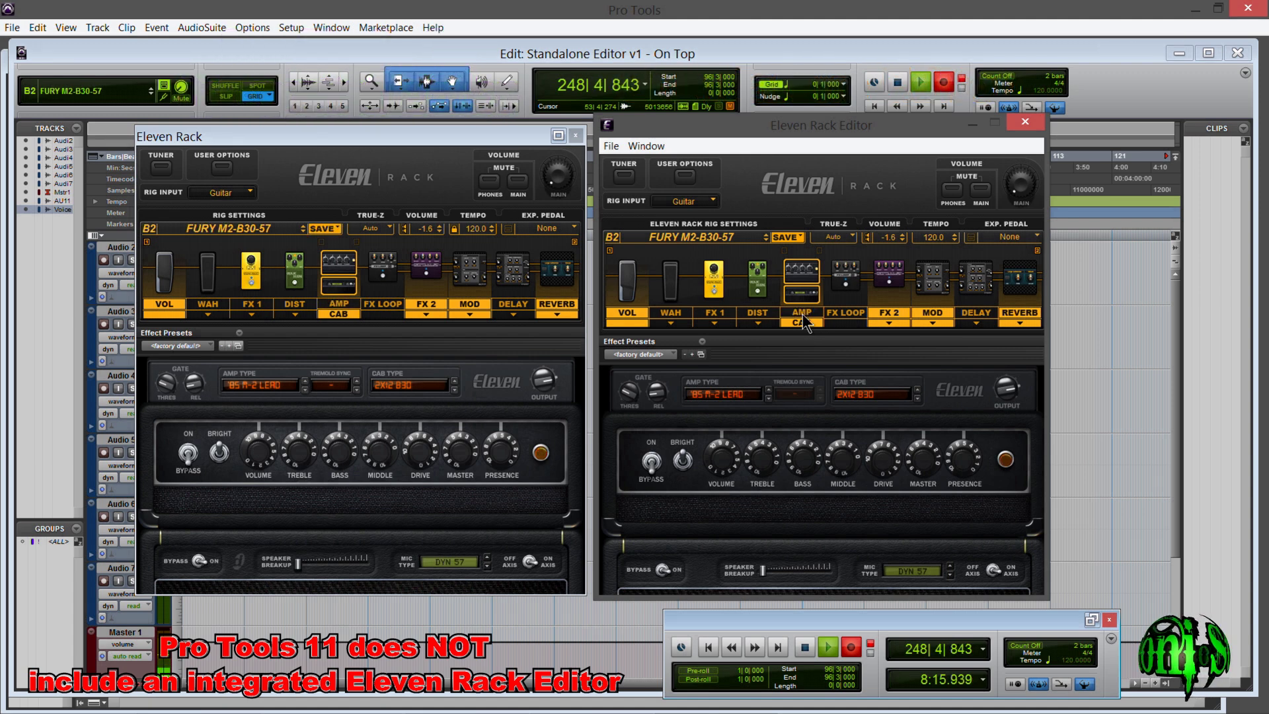
{"action": "left_click", "coordinate": [577, 134]}
{"action": "left_click_drag", "start_coordinate": [871, 128], "coordinate": [692, 125]}
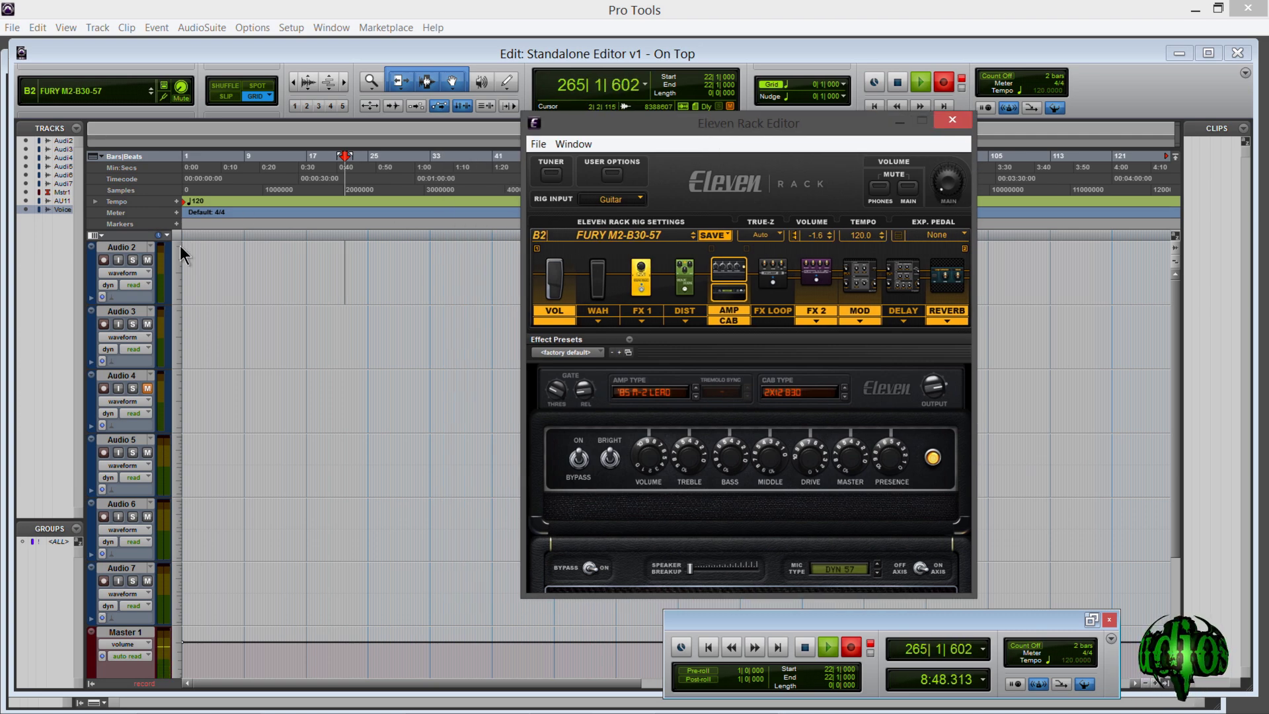
Step: Mute Audio 2 with the editor no longer kept on top, and bring the Eleven Rack Editor back over the Edit window
{"action": "left_click", "coordinate": [315, 326]}
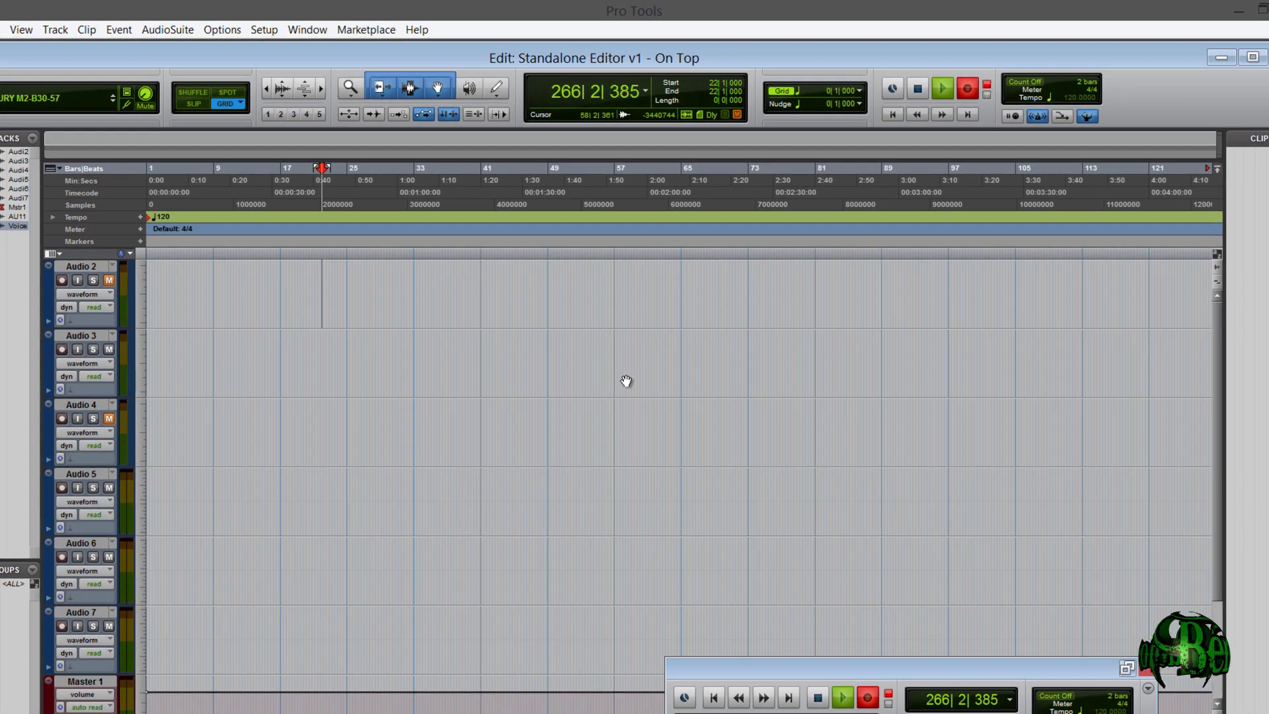
{"action": "key", "text": "alt+Tab"}
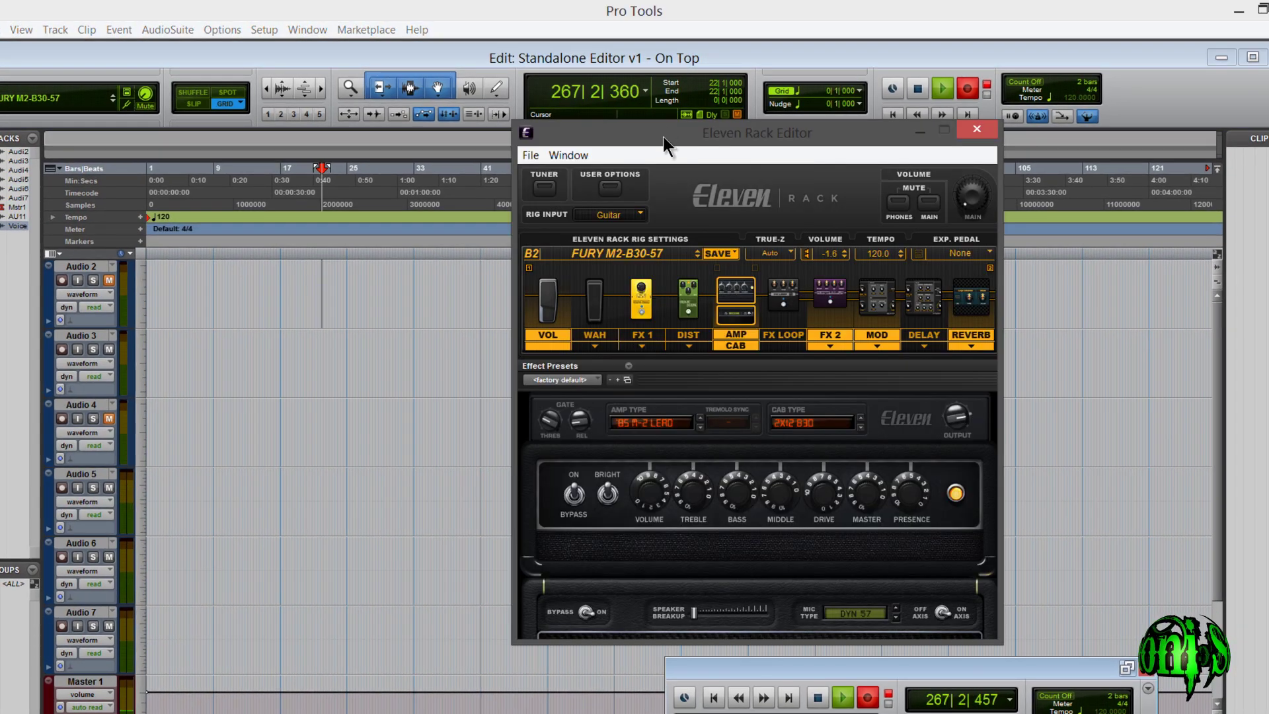
{"action": "left_click_drag", "start_coordinate": [664, 137], "coordinate": [634, 152]}
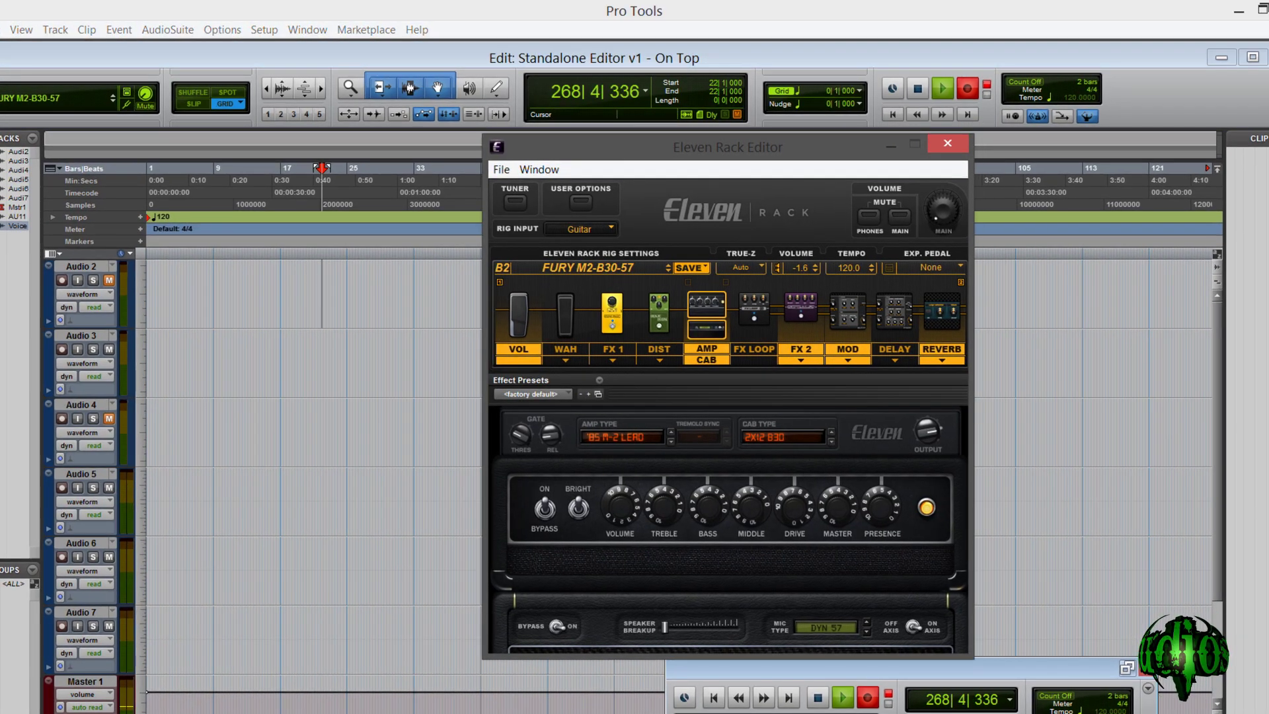
Step: Check the notification area for the Always On Top utility, and use Audio 2's track controls with the Eleven Rack Editor kept on top
{"action": "left_click", "coordinate": [1102, 688]}
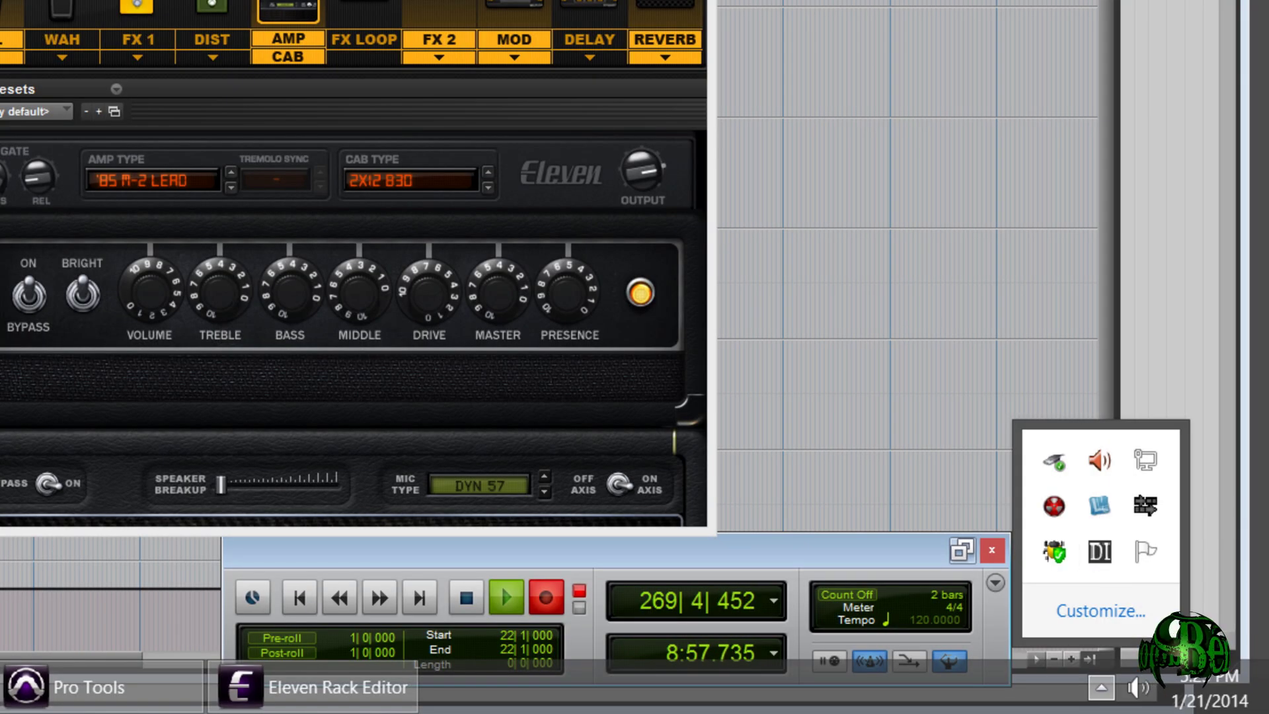
{"action": "left_click", "coordinate": [462, 60]}
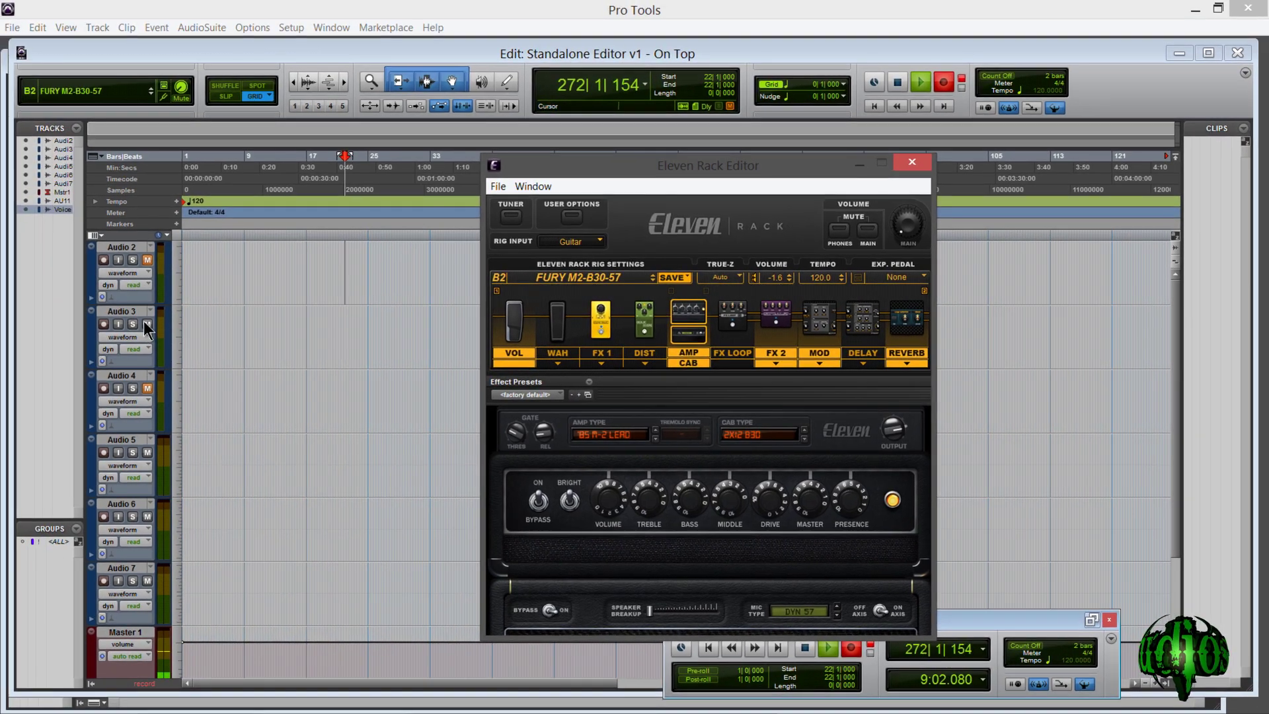
{"action": "left_click", "coordinate": [116, 322]}
{"action": "left_click", "coordinate": [116, 255]}
{"action": "left_click", "coordinate": [147, 259]}
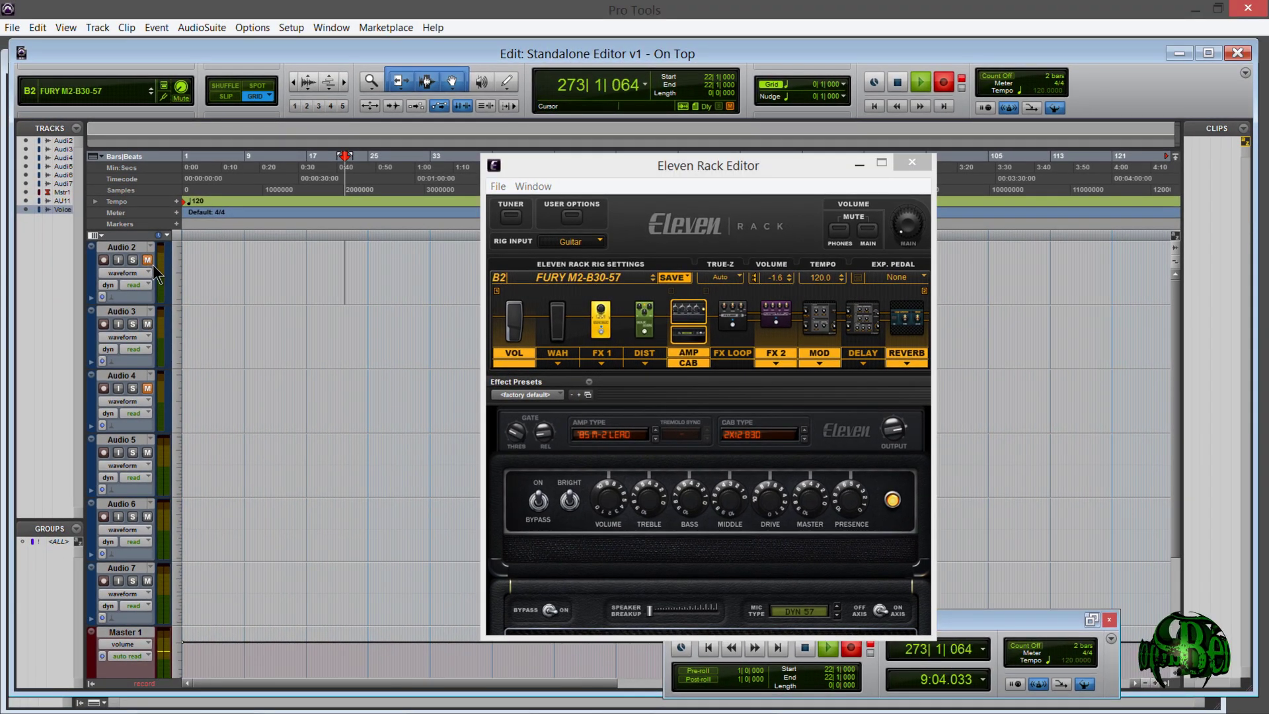
Step: Raise Audio 4's volume fader to +1.4 in the Mix window and return to the Edit window
{"action": "key", "text": "ctrl+equal"}
{"action": "left_click_drag", "start_coordinate": [194, 489], "coordinate": [192, 476]}
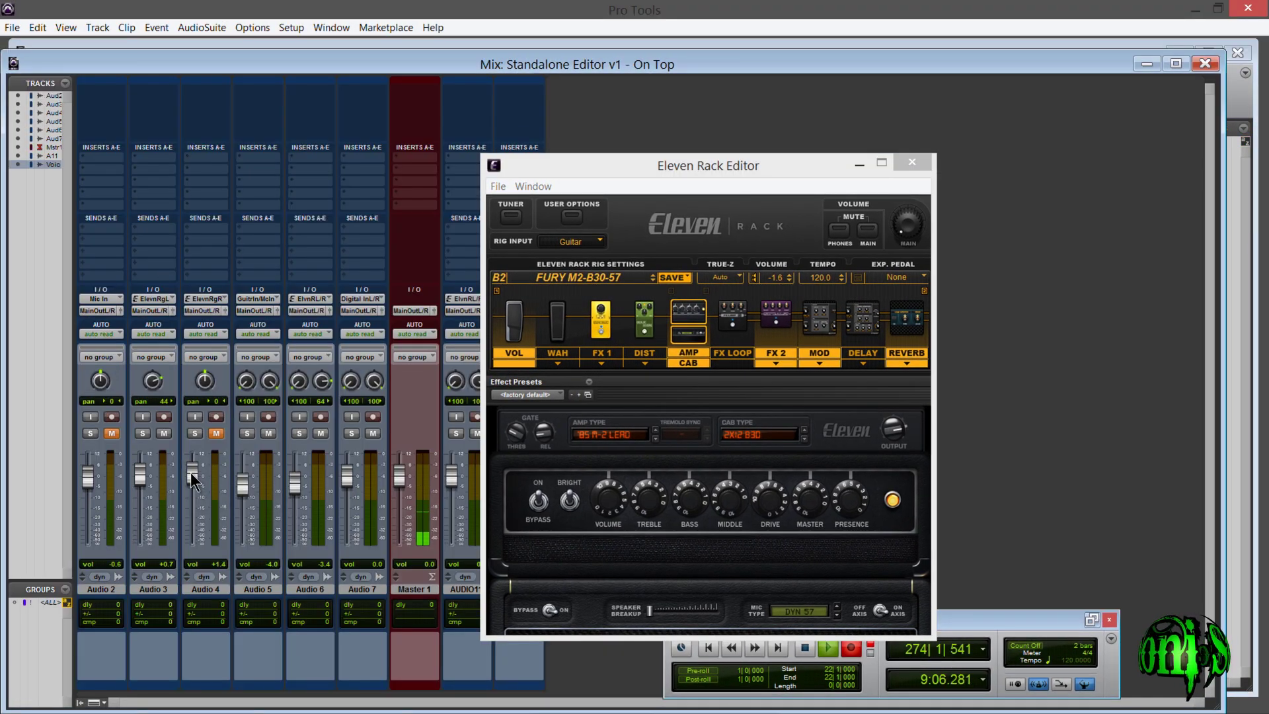
{"action": "key", "text": "ctrl+equal"}
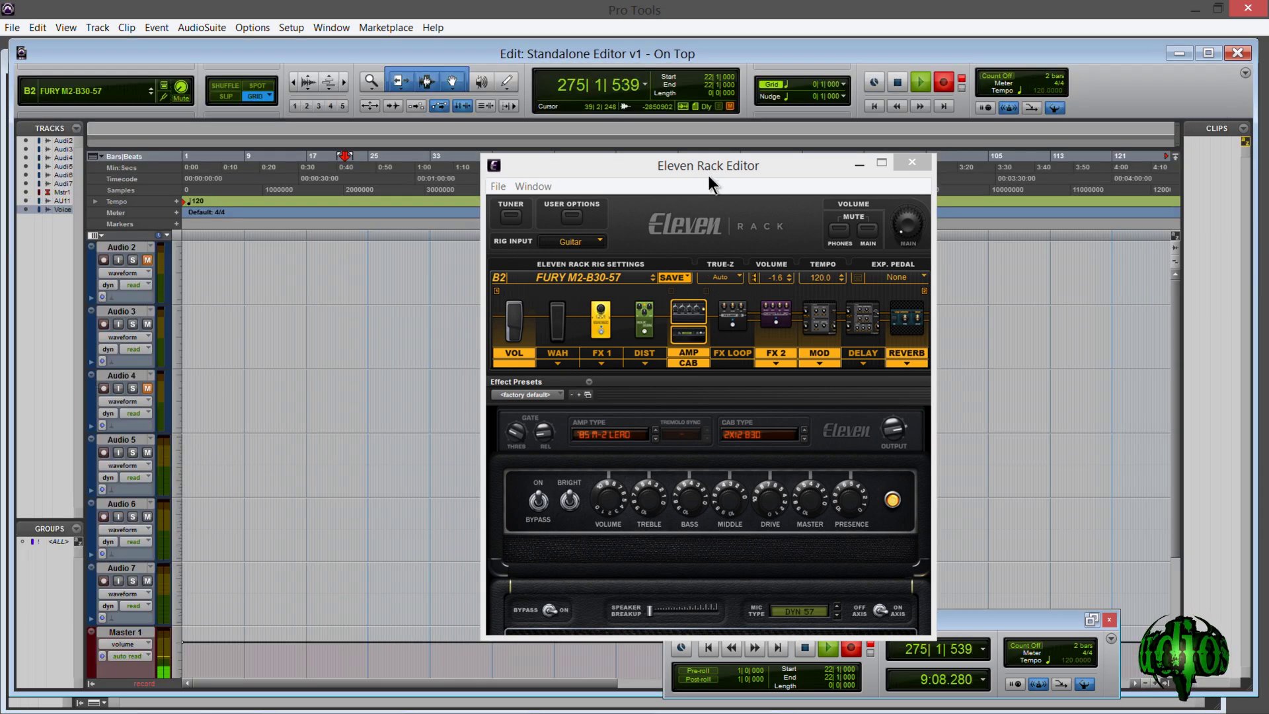